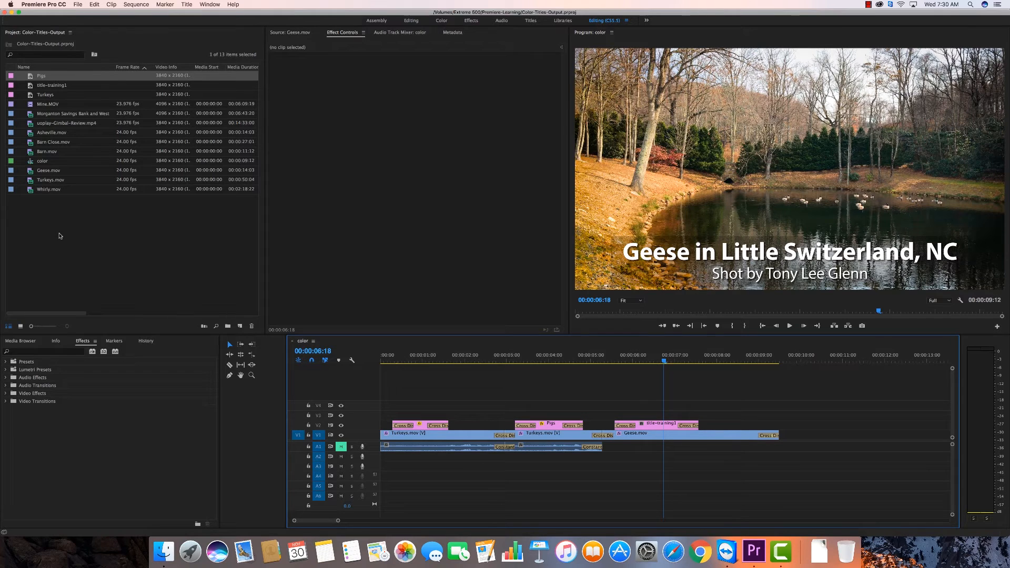
Import BrightNewDay_30.mp3 from the STX_V15D1D-Suttle Impact folder in Digital-Juice-StackTraxx-catalogs on the Extreme 500 drive
{"action": "double_click", "coordinate": [60, 235]}
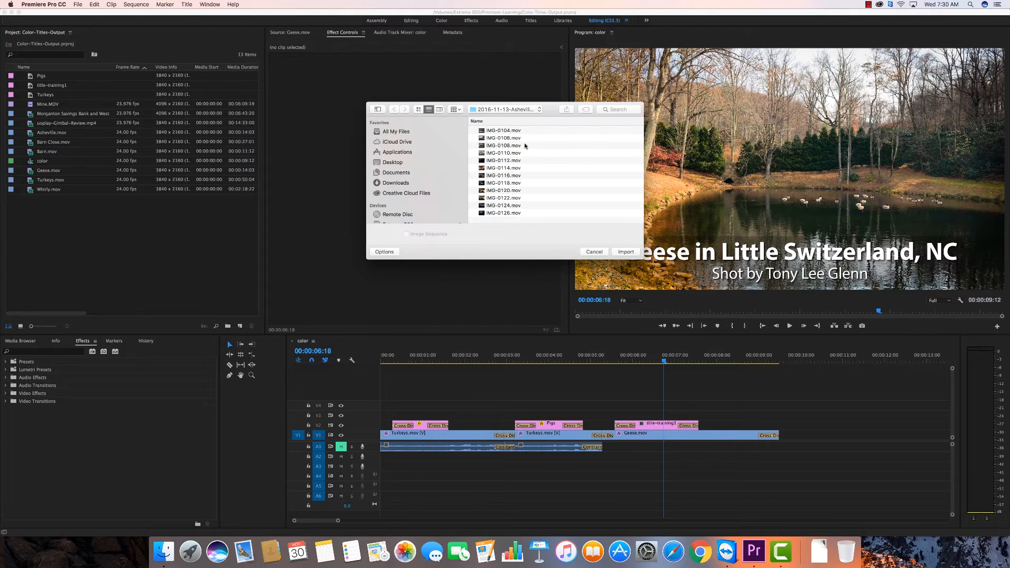
{"action": "left_click", "coordinate": [540, 111]}
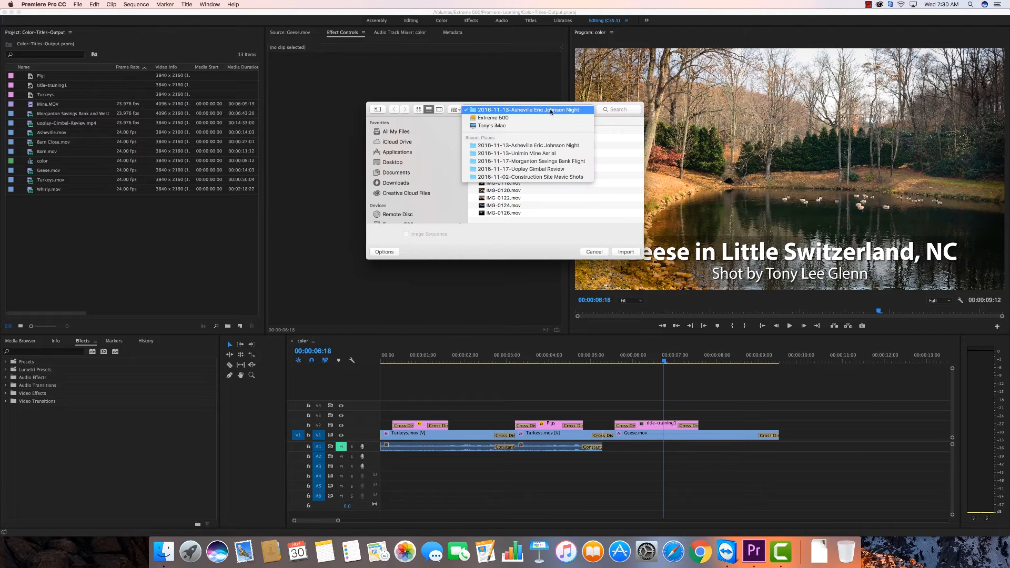
{"action": "left_click", "coordinate": [526, 118]}
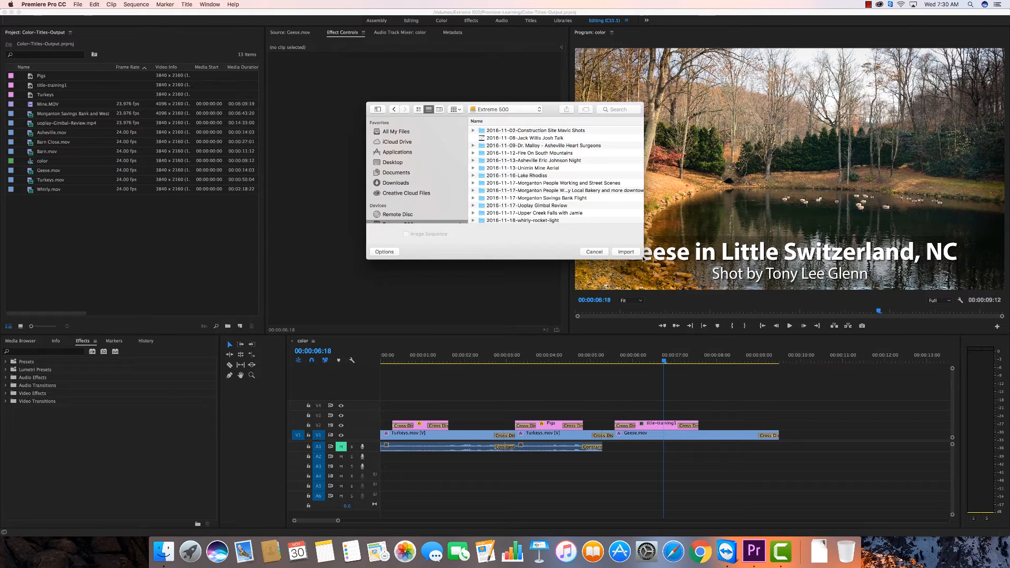
{"action": "left_click_drag", "start_coordinate": [641, 259], "coordinate": [672, 354]}
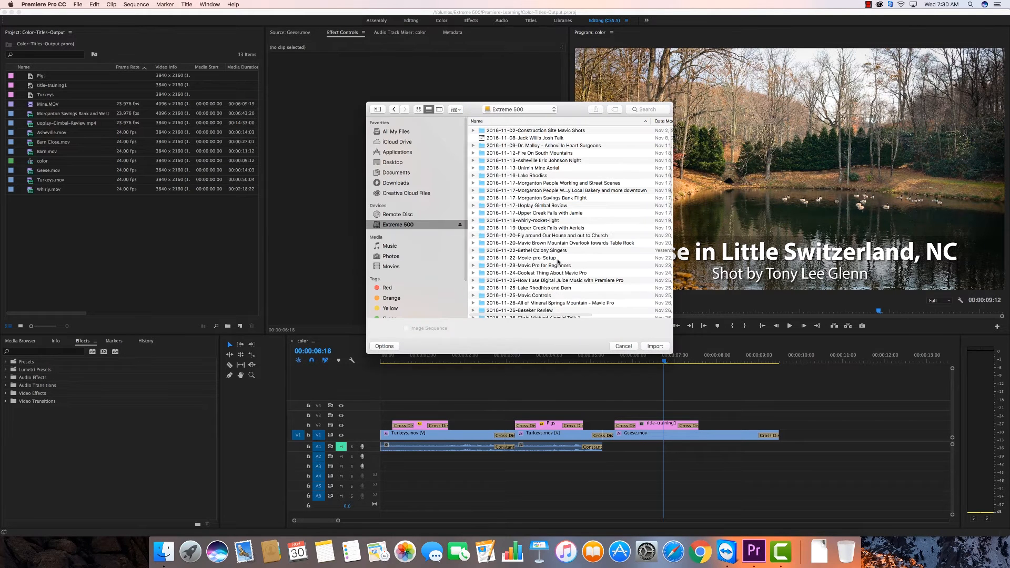
{"action": "scroll", "coordinate": [565, 230], "scroll_direction": "down", "scroll_amount": 10}
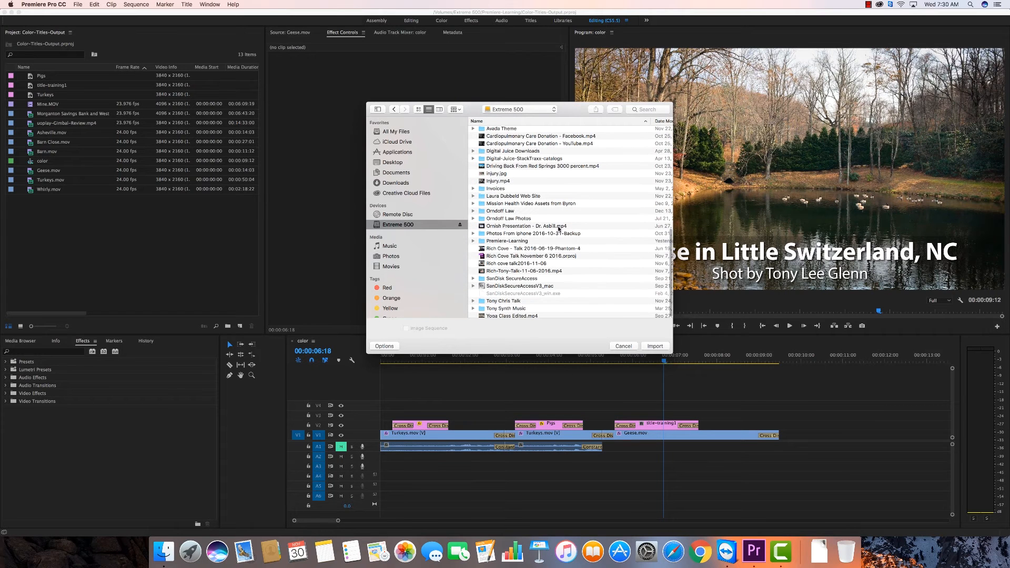
{"action": "scroll", "coordinate": [559, 229], "scroll_direction": "up", "scroll_amount": 5}
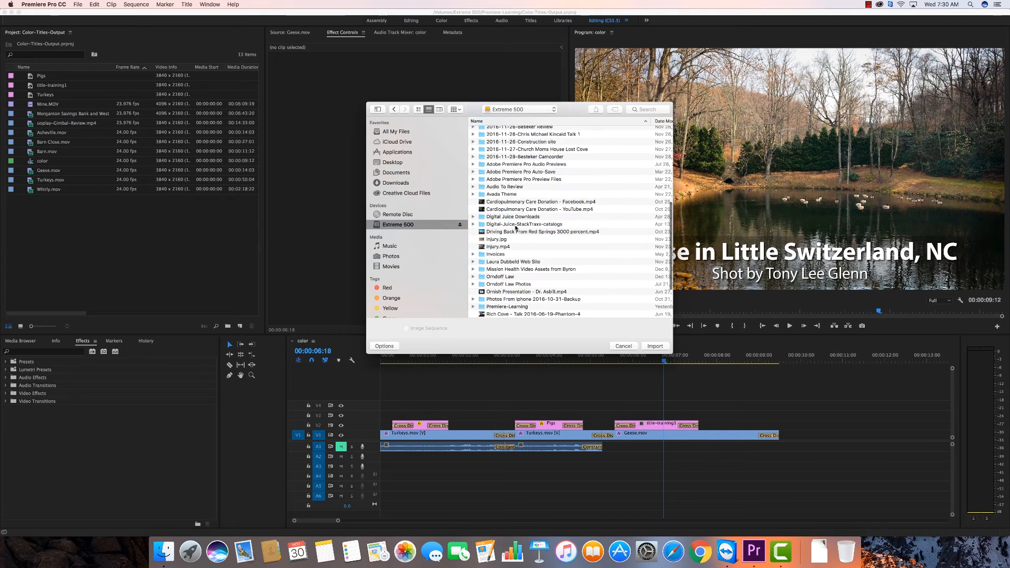
{"action": "double_click", "coordinate": [479, 225]}
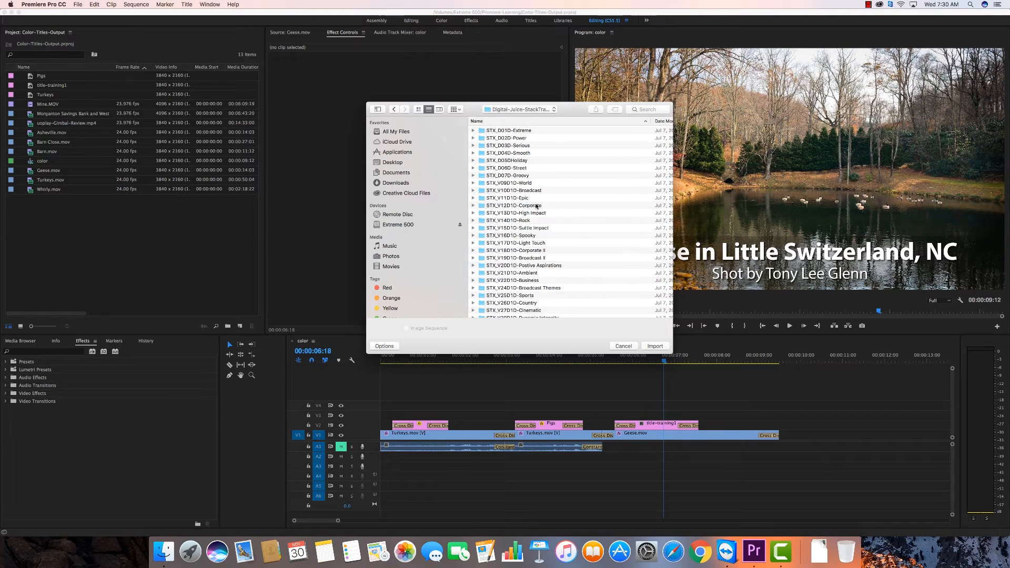
{"action": "double_click", "coordinate": [482, 229]}
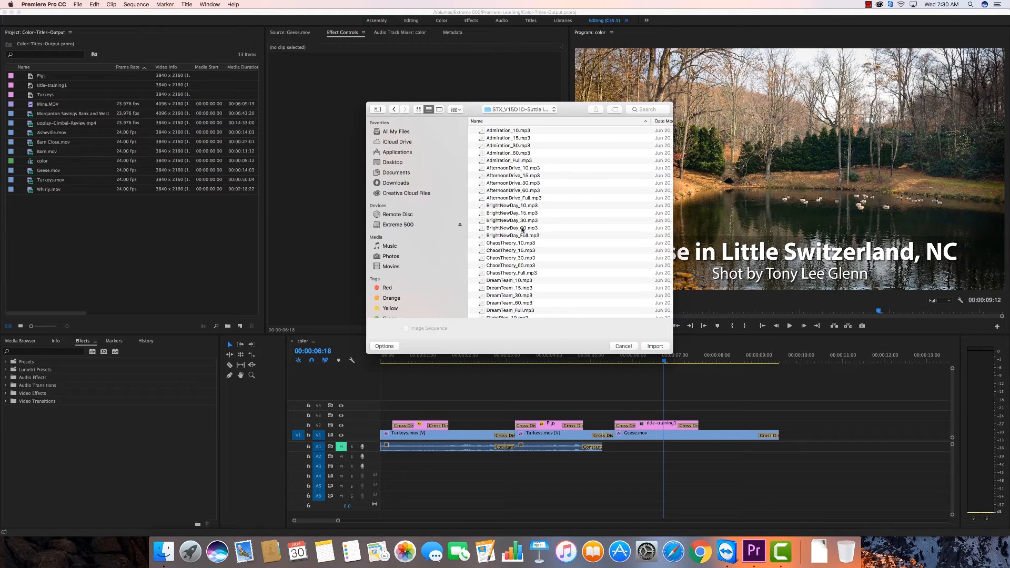
{"action": "left_click", "coordinate": [523, 221]}
{"action": "left_click", "coordinate": [654, 346]}
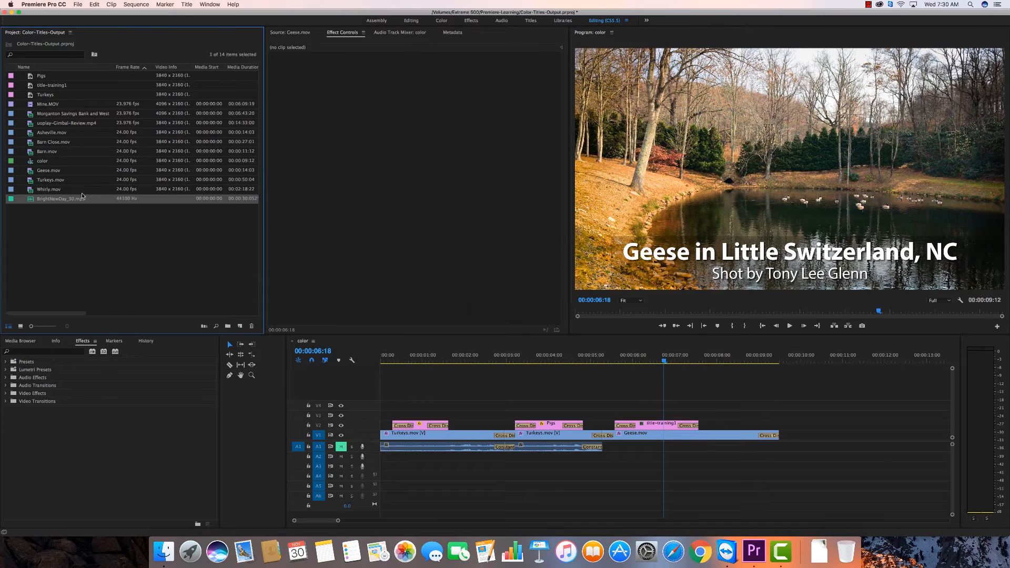
Place BrightNewDay_30.mp3 on audio track A2 at the sequence start and adjust its audio gain by -7 dB
{"action": "left_click_drag", "start_coordinate": [195, 333], "coordinate": [371, 459]}
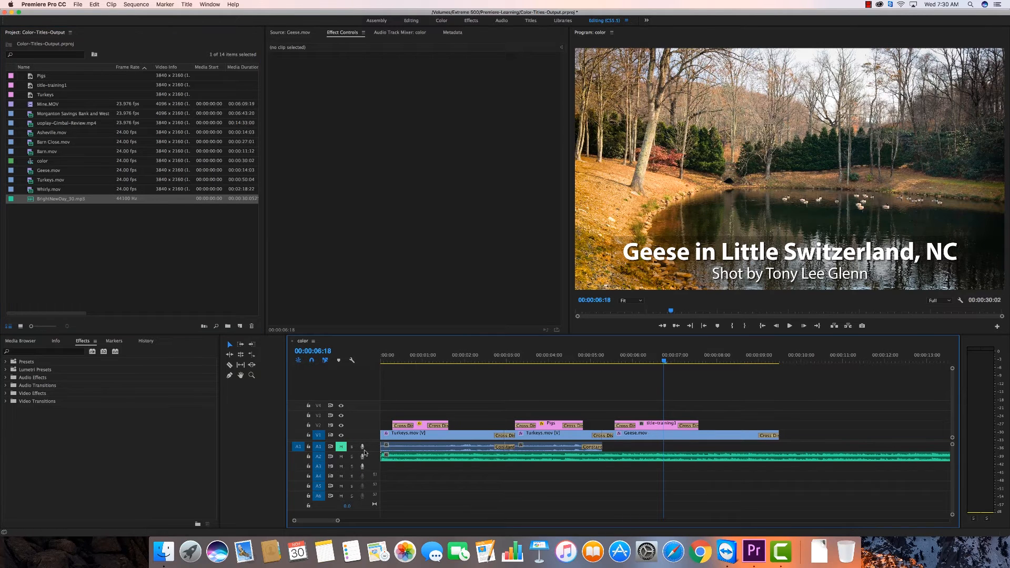
{"action": "left_click_drag", "start_coordinate": [665, 362], "coordinate": [772, 362]}
{"action": "left_click", "coordinate": [647, 459]}
{"action": "right_click", "coordinate": [646, 459]}
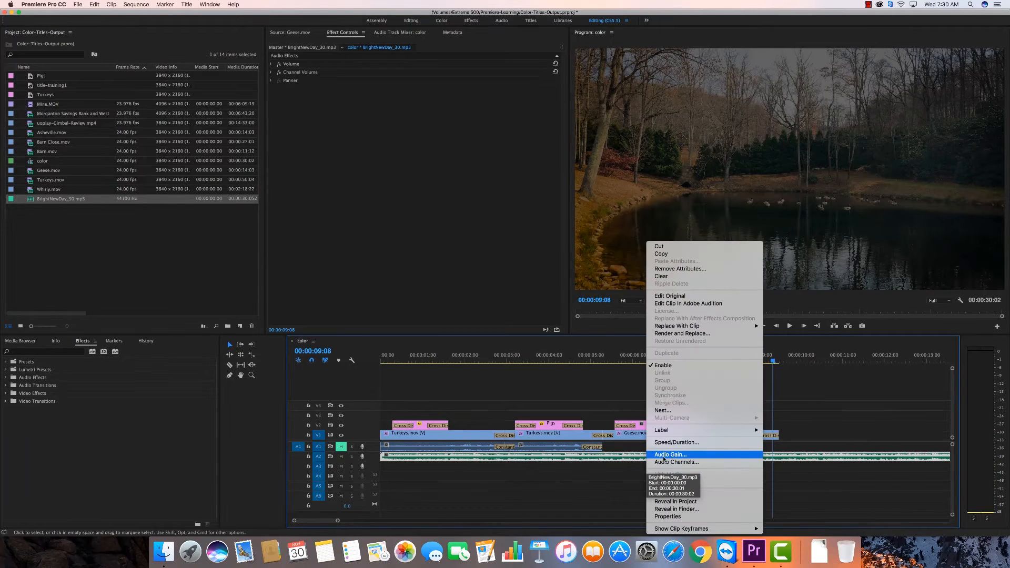
{"action": "left_click", "coordinate": [654, 455]}
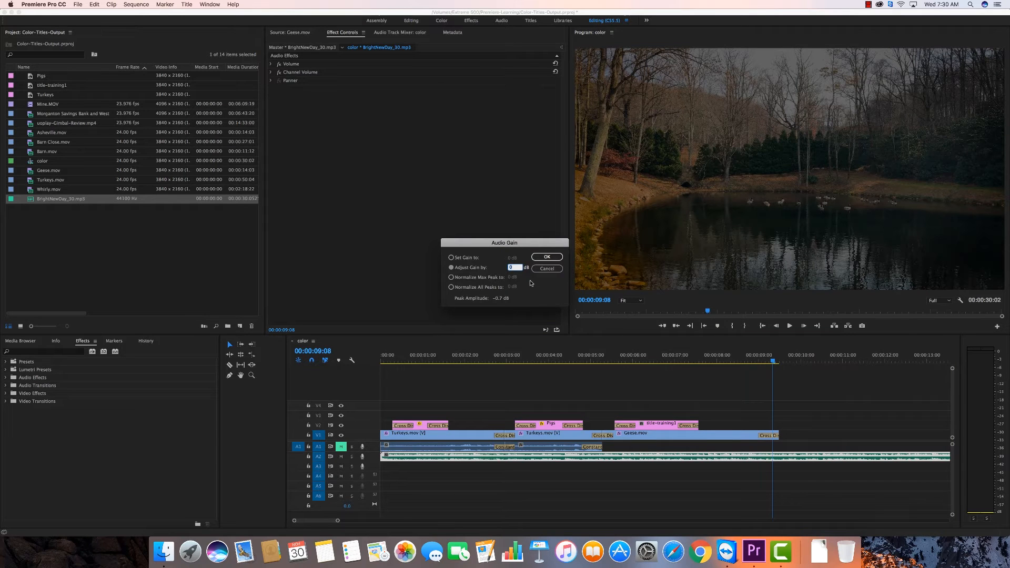
{"action": "type", "text": "-7"}
{"action": "key", "text": "Return"}
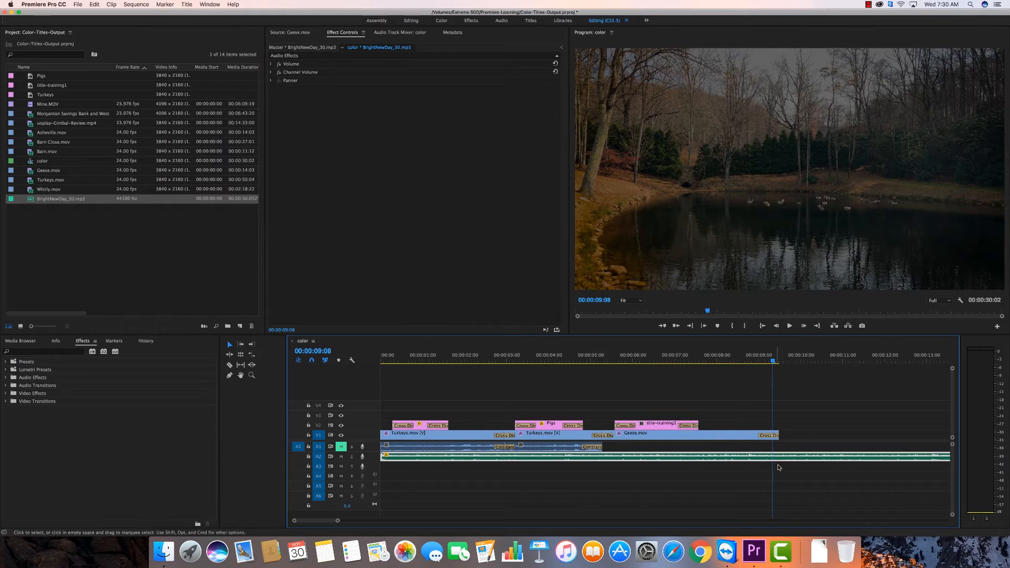
Cut the music clip on A2 where the Geese.mov clip ends and delete the excess after the cut
{"action": "key", "text": "c"}
{"action": "left_click", "coordinate": [784, 457]}
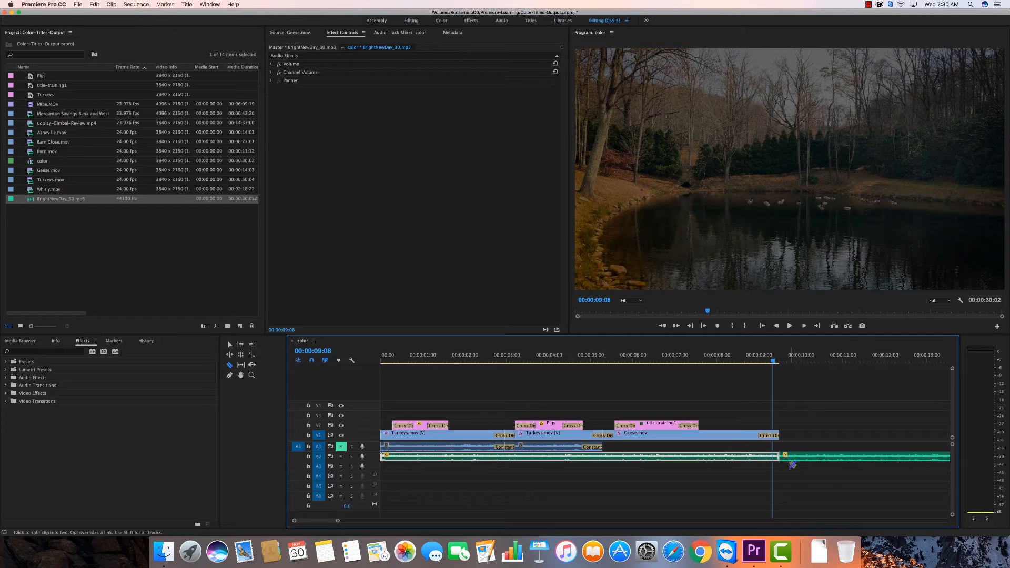
{"action": "key", "text": "v"}
{"action": "left_click", "coordinate": [830, 457]}
{"action": "key", "text": "Delete"}
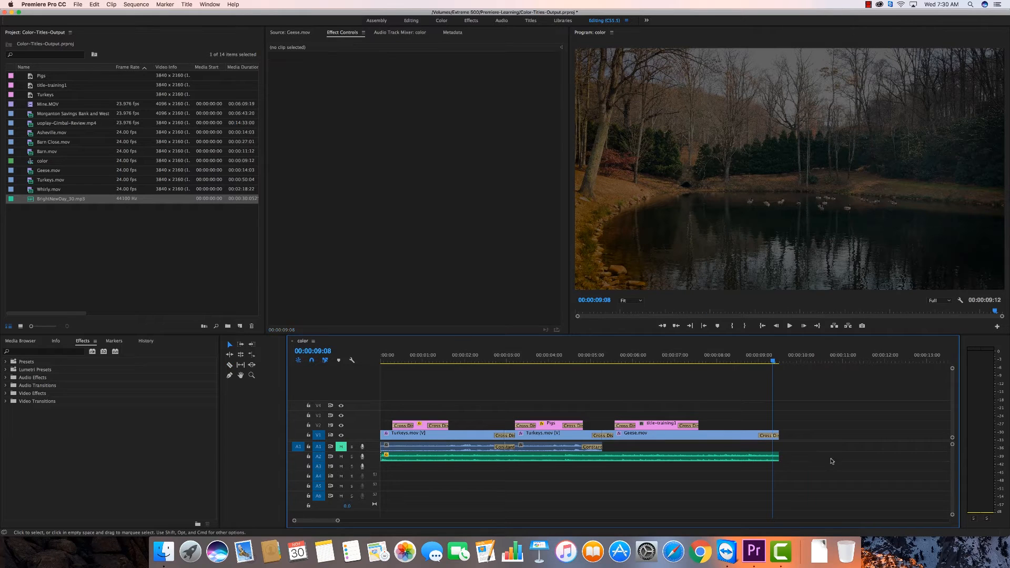
Apply the default audio transition to the end of the music clip on A2 and play back the sequence
{"action": "right_click", "coordinate": [779, 458]}
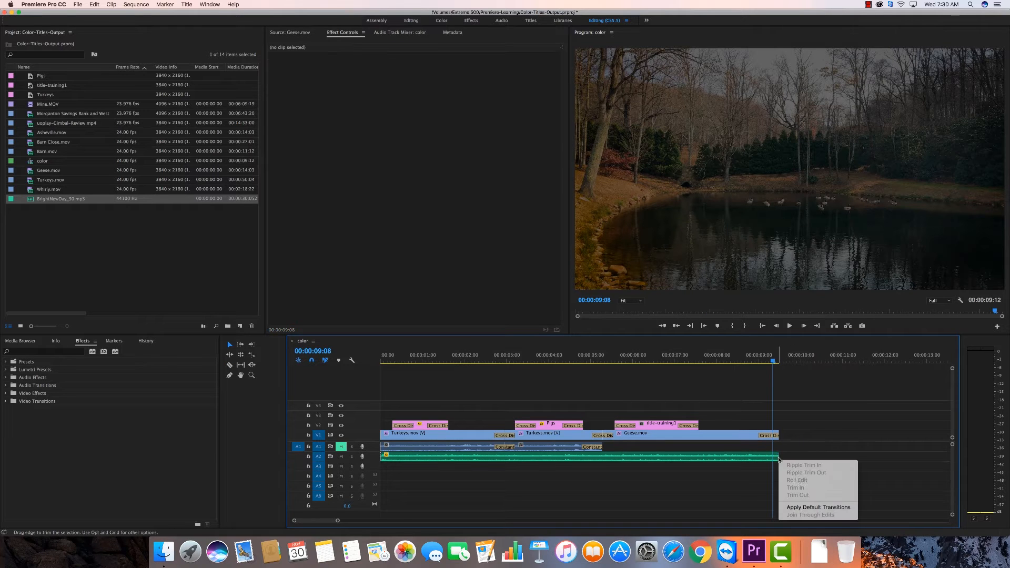
{"action": "left_click", "coordinate": [816, 507]}
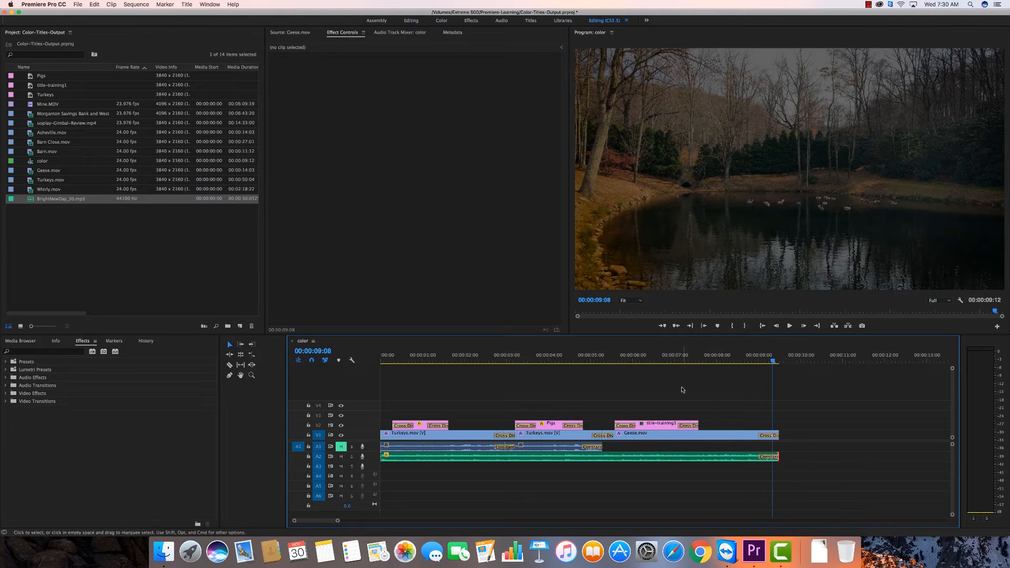
{"action": "key", "text": "space"}
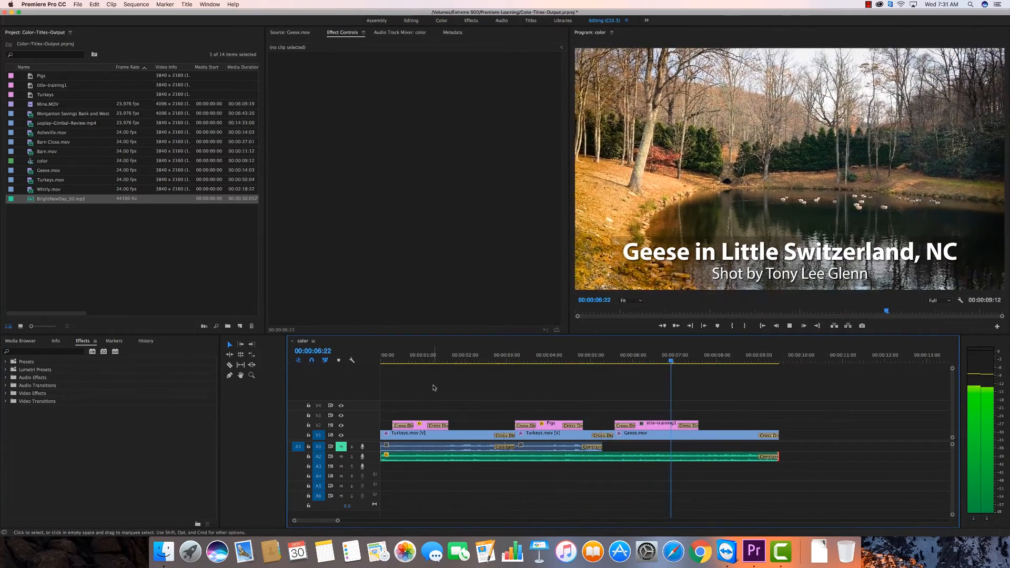
{"action": "key", "text": "space"}
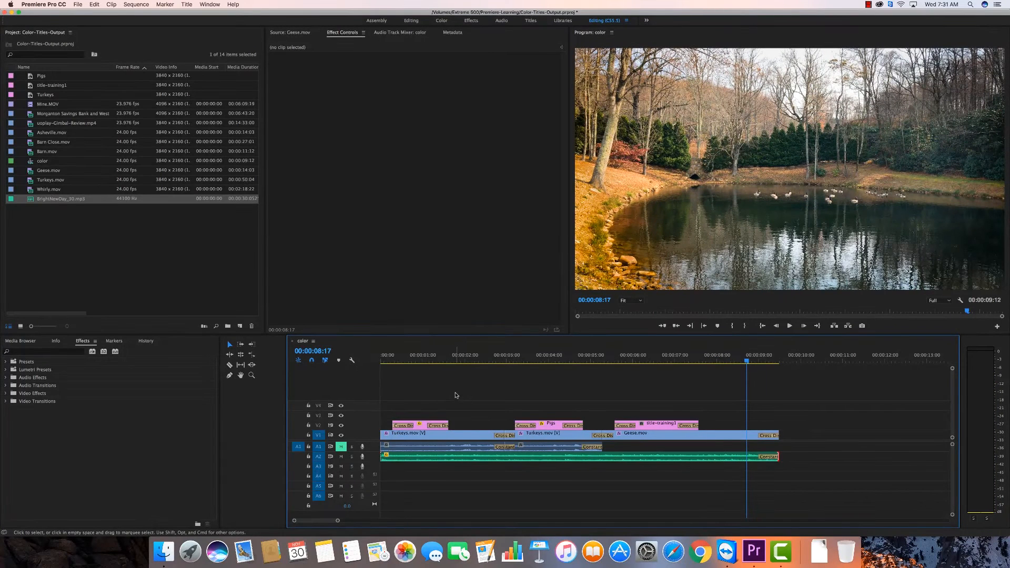
Save the project and return to the sequence timeline
{"action": "key", "text": "super+s"}
{"action": "left_click", "coordinate": [714, 257]}
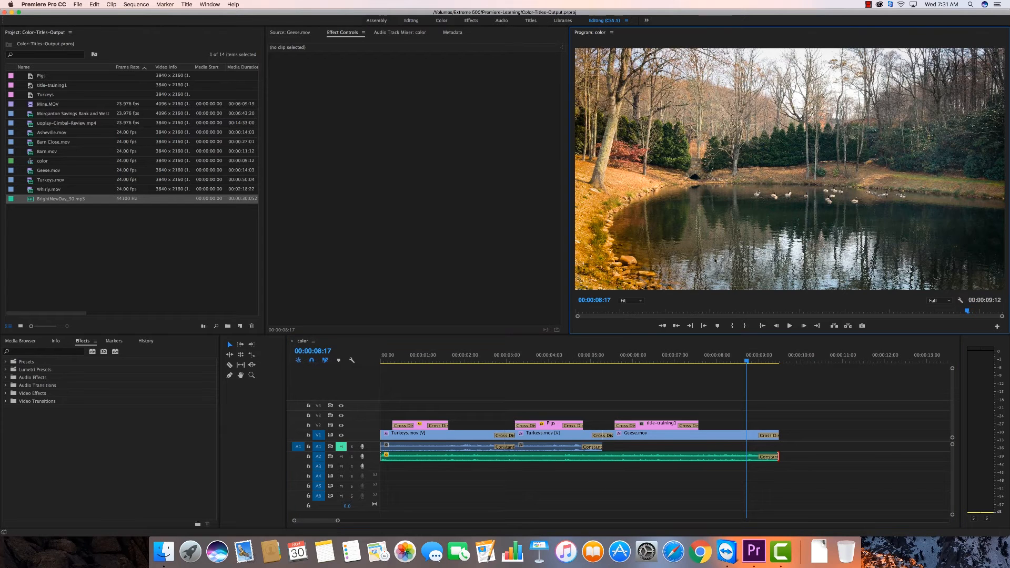
{"action": "left_click", "coordinate": [612, 385]}
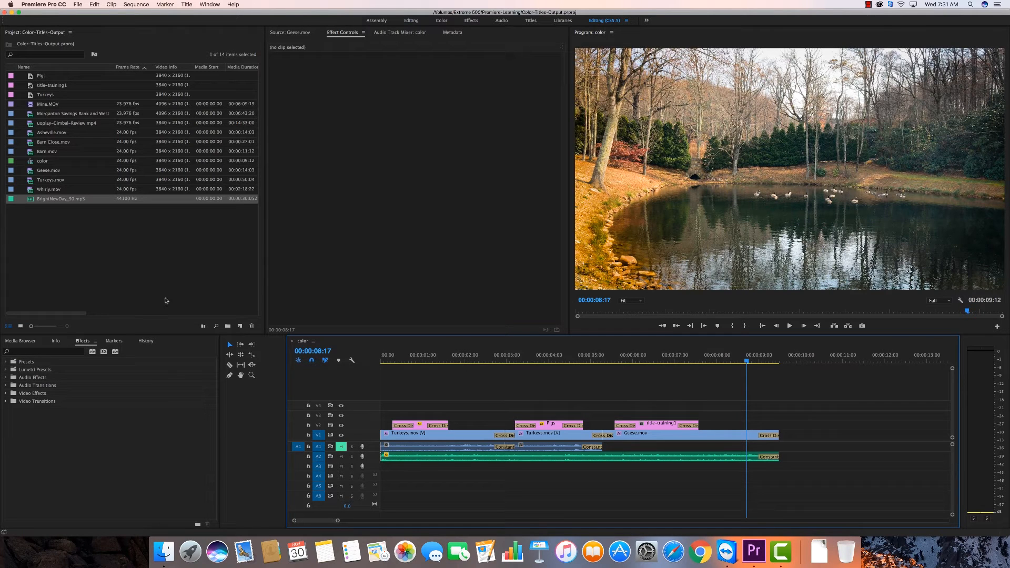
Open the media export settings for the sequence in an enlarged dialog and choose the YouTube 1080p HD preset
{"action": "left_click", "coordinate": [78, 4]}
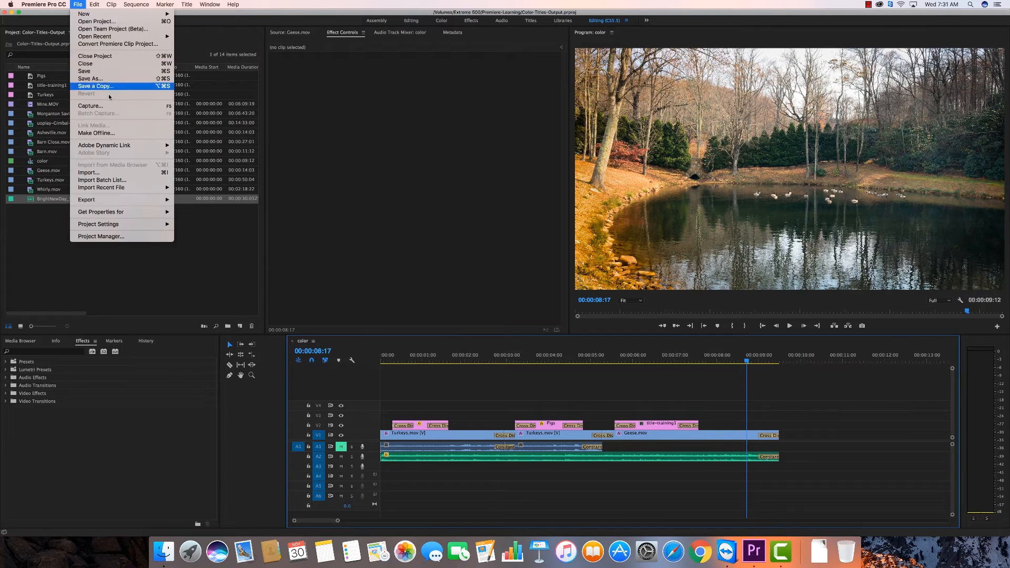
{"action": "mouse_move", "coordinate": [118, 200]}
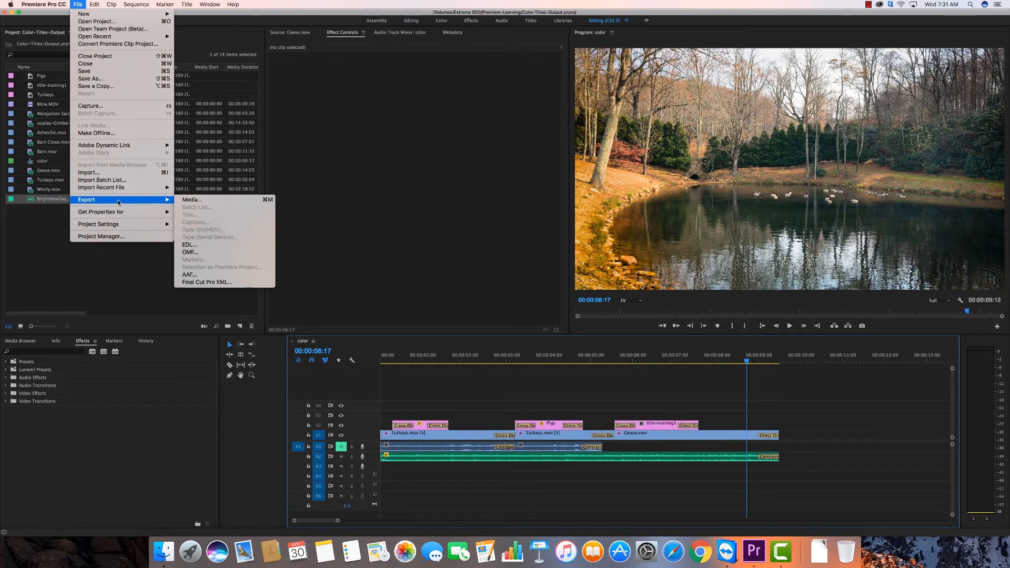
{"action": "left_click", "coordinate": [191, 200]}
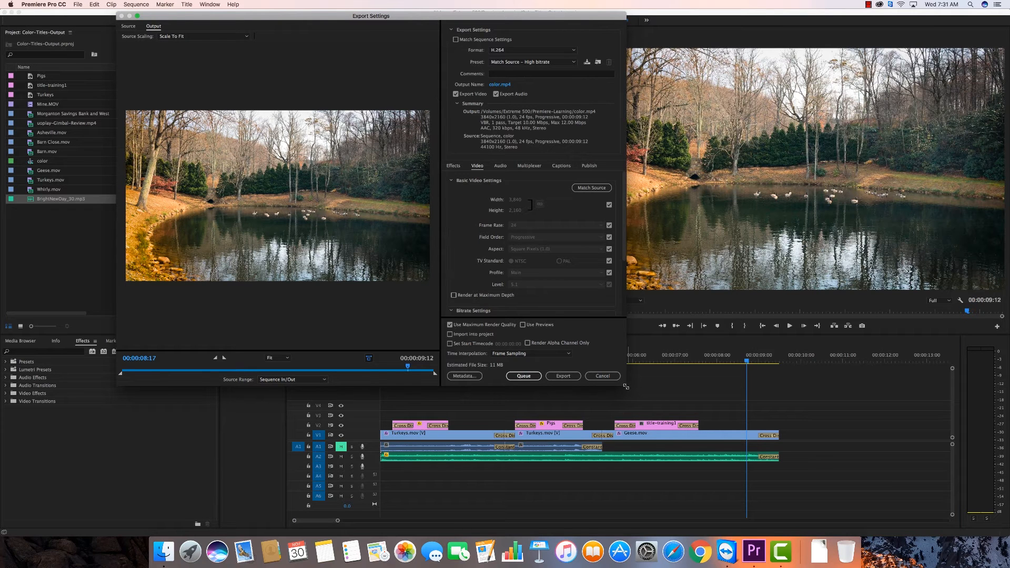
{"action": "left_click_drag", "start_coordinate": [627, 387], "coordinate": [644, 423]}
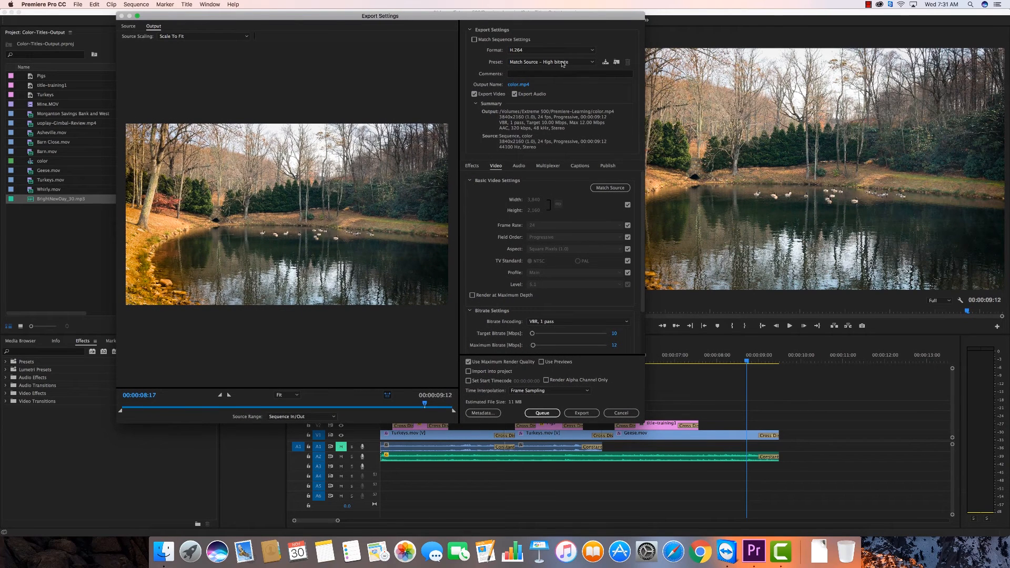
{"action": "left_click", "coordinate": [592, 63]}
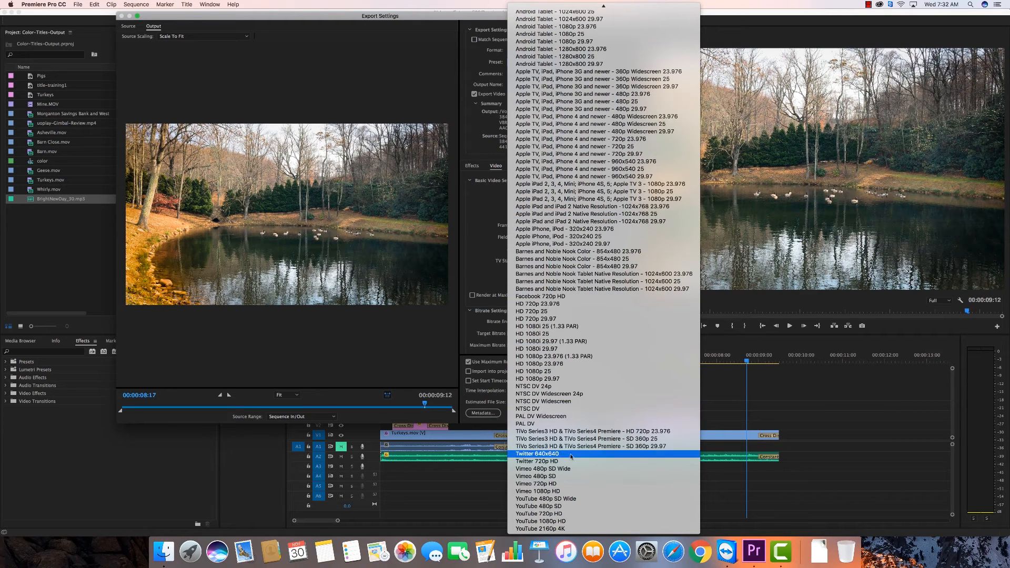
{"action": "left_click", "coordinate": [554, 522]}
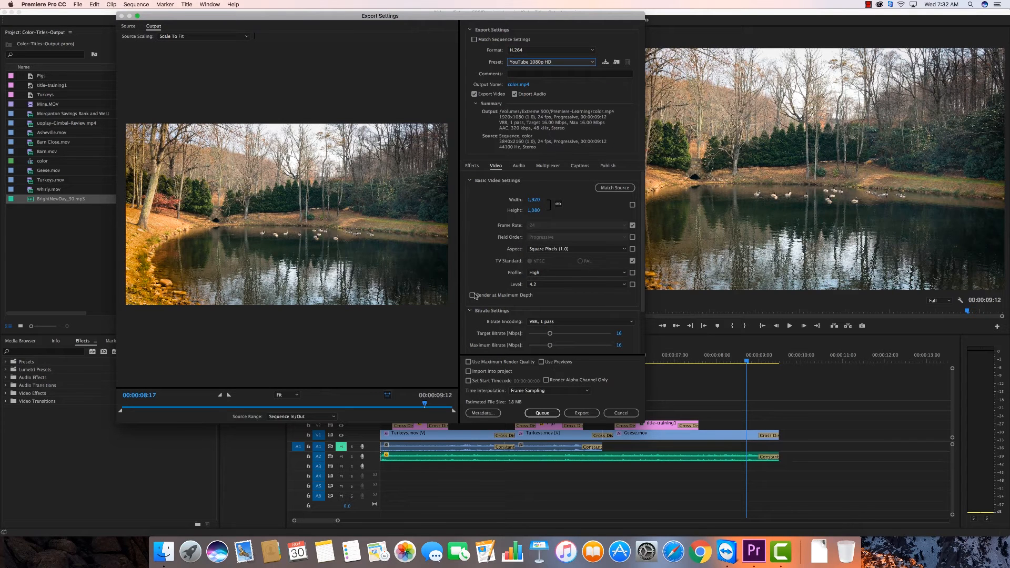
{"action": "left_click_drag", "start_coordinate": [646, 432], "coordinate": [665, 471]}
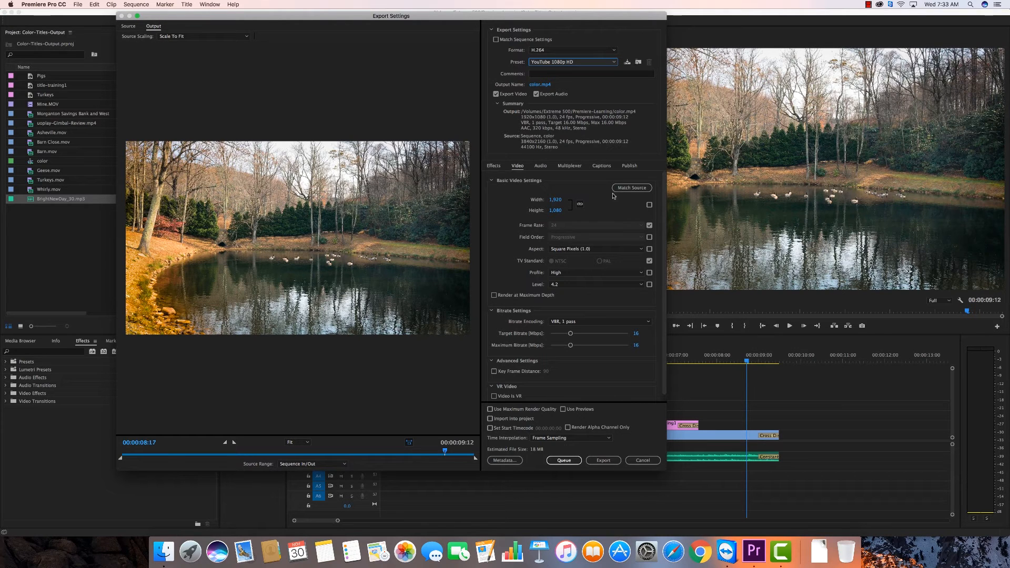
Keep H.264 as the export format and match the basic video settings to the source
{"action": "left_click", "coordinate": [580, 204]}
{"action": "left_click", "coordinate": [614, 52]}
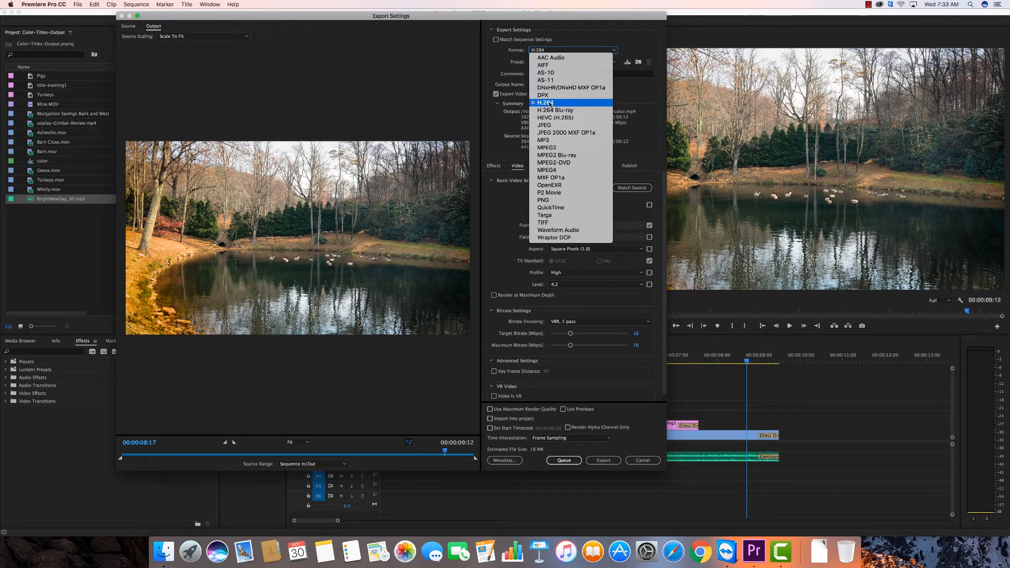
{"action": "left_click", "coordinate": [549, 103]}
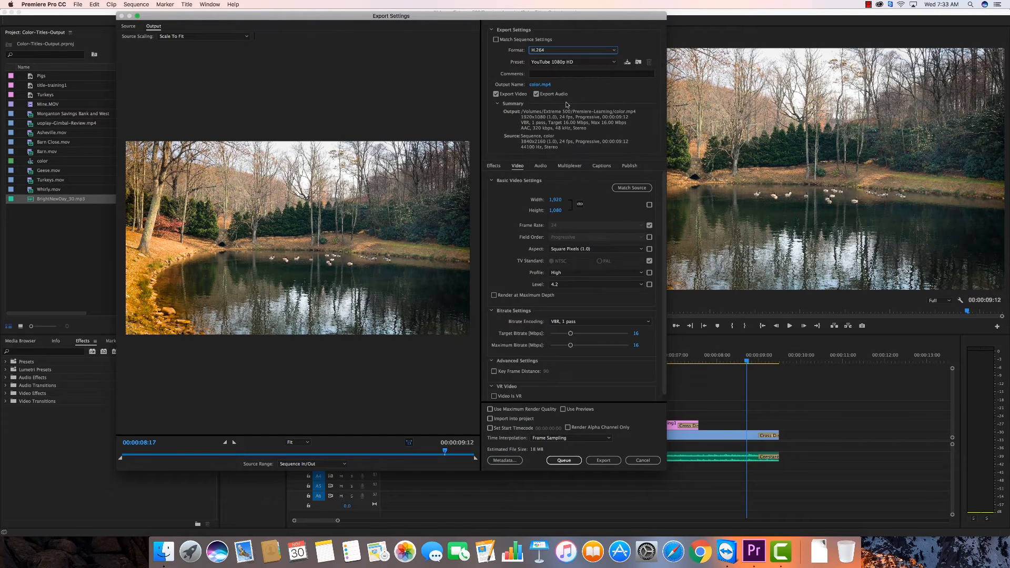
{"action": "left_click", "coordinate": [614, 63]}
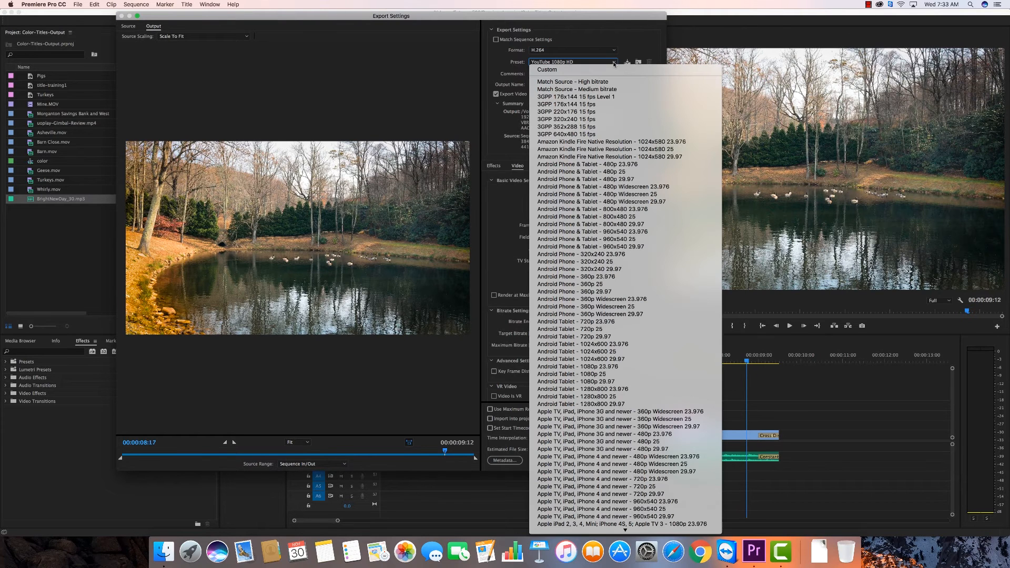
{"action": "left_click", "coordinate": [614, 63]}
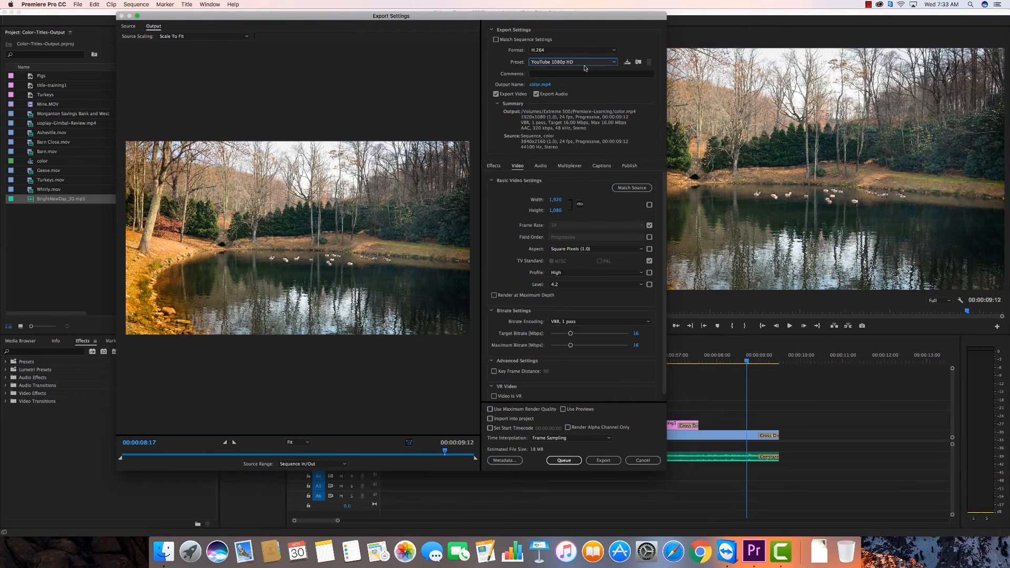
{"action": "left_click", "coordinate": [632, 189]}
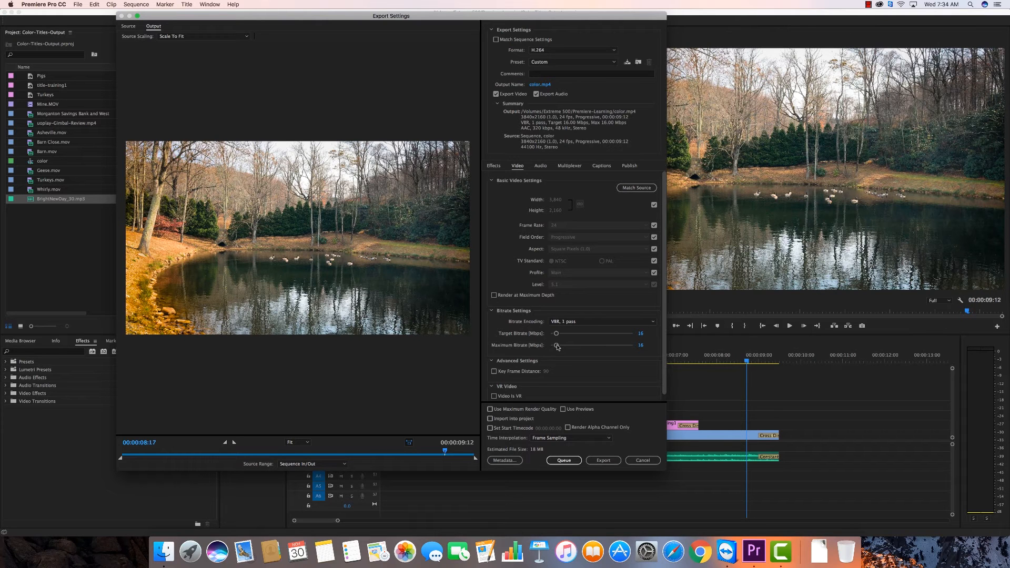
Set the export's target bitrate to 60 Mbps and its maximum bitrate to 70 Mbps
{"action": "left_click_drag", "start_coordinate": [557, 346], "coordinate": [560, 347]}
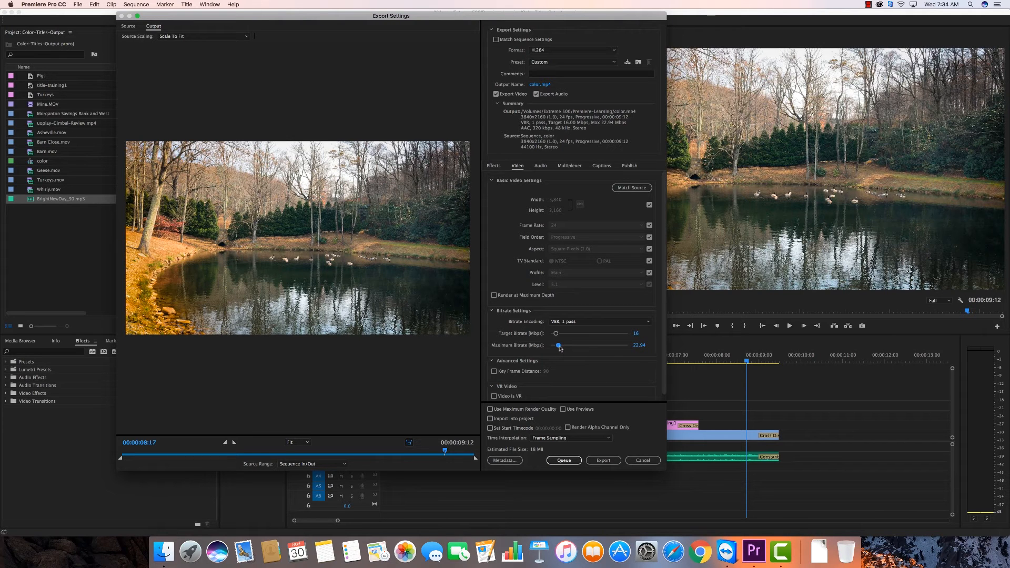
{"action": "left_click", "coordinate": [636, 337]}
{"action": "type", "text": "60"}
{"action": "key", "text": "Return"}
{"action": "left_click", "coordinate": [635, 346]}
{"action": "type", "text": "70"}
{"action": "key", "text": "Return"}
Set the export's target bitrate to 15 Mbps and its maximum bitrate to 20 Mbps
{"action": "left_click", "coordinate": [638, 335]}
{"action": "type", "text": "15"}
{"action": "key", "text": "Tab"}
{"action": "type", "text": "20"}
{"action": "key", "text": "Tab"}
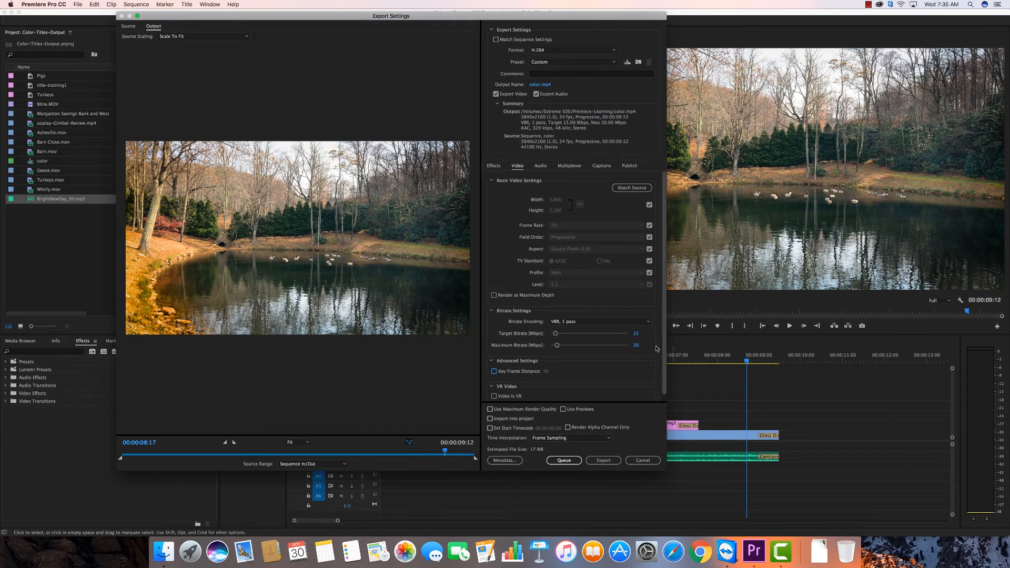
Set the export's target bitrate to 60 Mbps and its maximum bitrate to 70 Mbps
{"action": "left_click", "coordinate": [636, 333]}
{"action": "type", "text": "60"}
{"action": "key", "text": "Tab"}
{"action": "type", "text": "70"}
{"action": "key", "text": "Tab"}
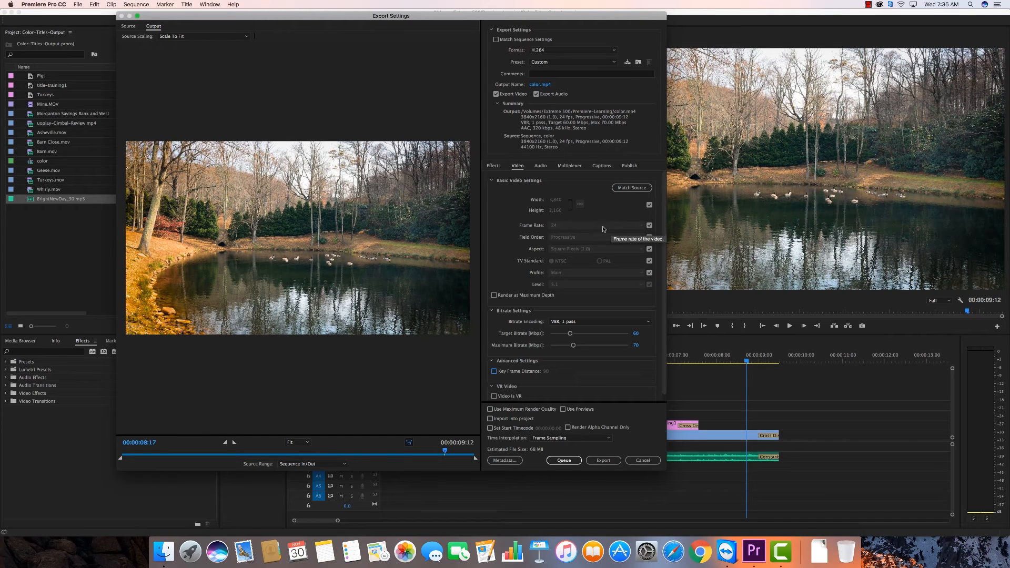
Keep the frame rate matched to the source, enable Render at Maximum Depth and Use Maximum Render Quality, and check the audio export settings
{"action": "left_click", "coordinate": [649, 226]}
{"action": "left_click", "coordinate": [649, 225]}
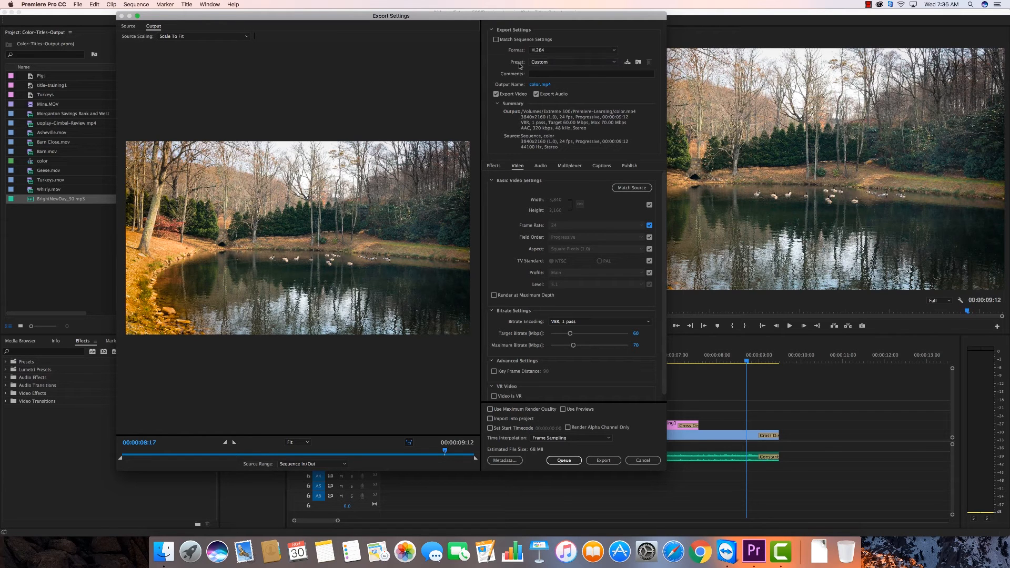
{"action": "left_click", "coordinate": [493, 296]}
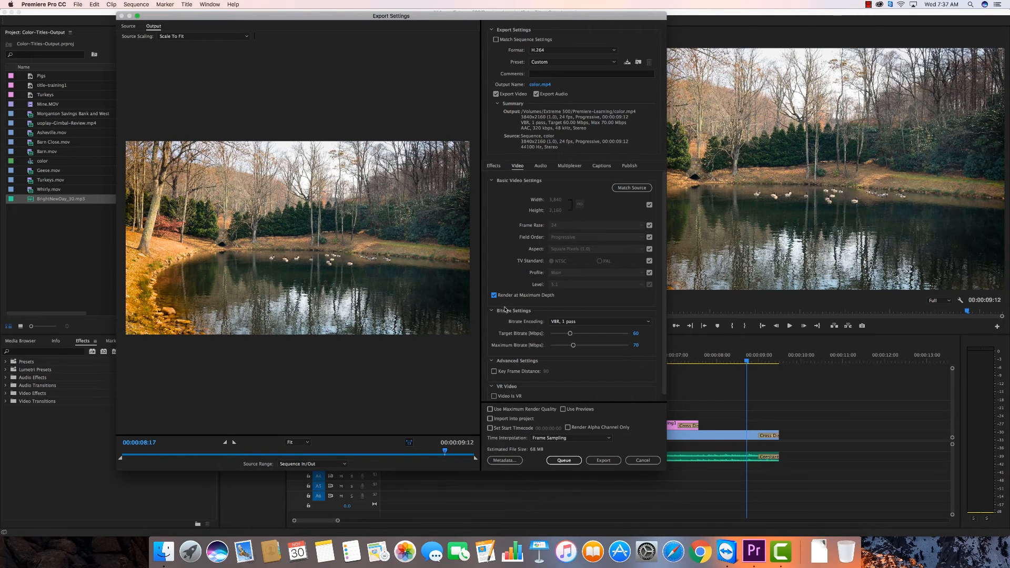
{"action": "left_click", "coordinate": [490, 409]}
{"action": "left_click", "coordinate": [540, 166]}
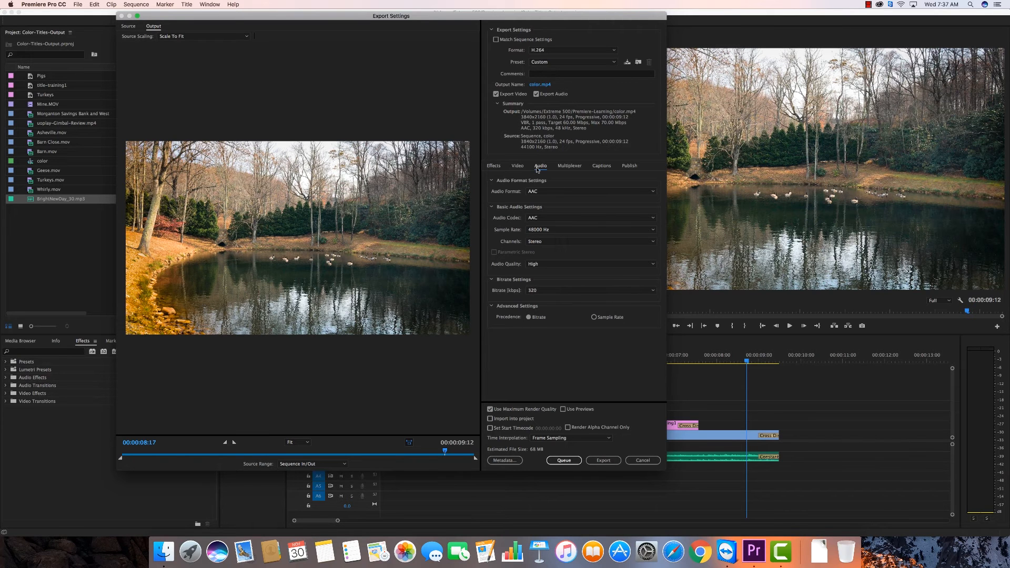
{"action": "left_click", "coordinate": [518, 166]}
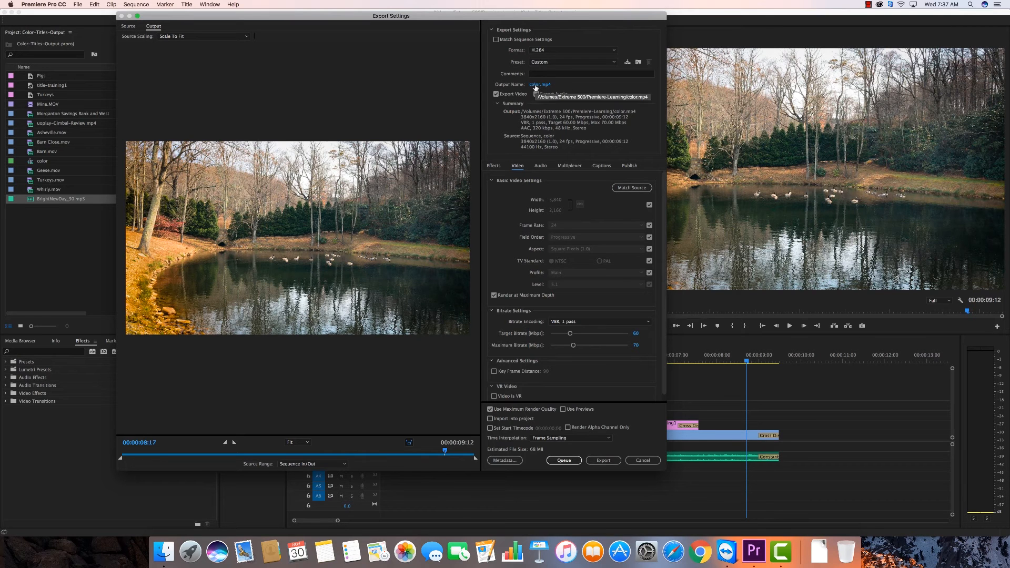
Save the output as color.mp4 in the Premiere-Learning folder and export the sequence
{"action": "left_click", "coordinate": [536, 85]}
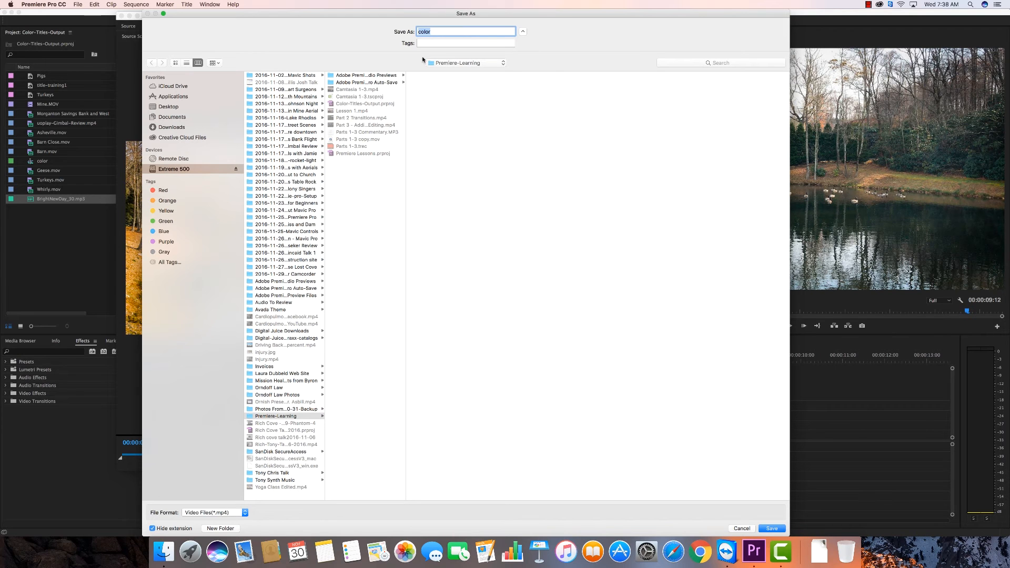
{"action": "left_click", "coordinate": [502, 65]}
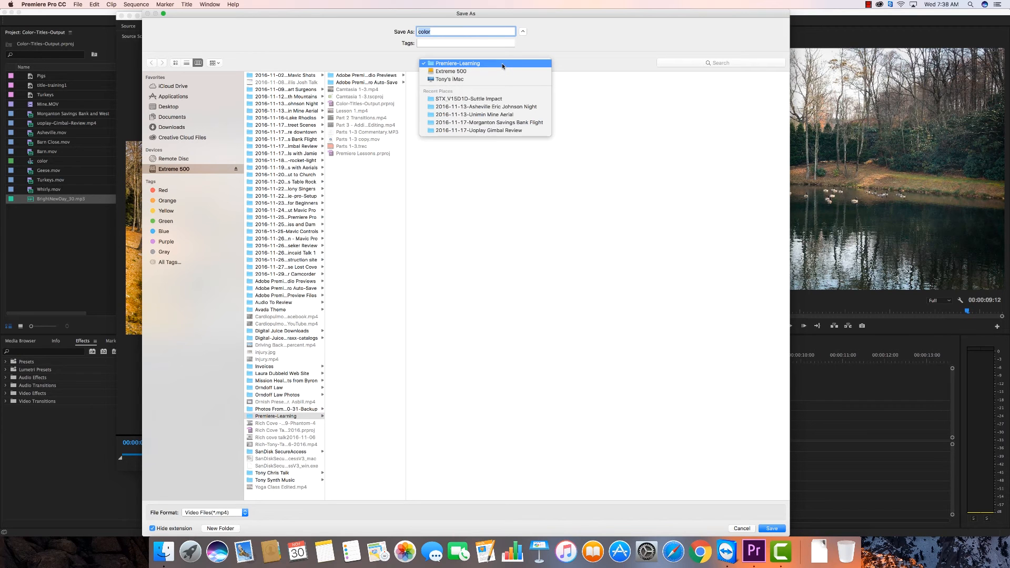
{"action": "left_click", "coordinate": [458, 66]}
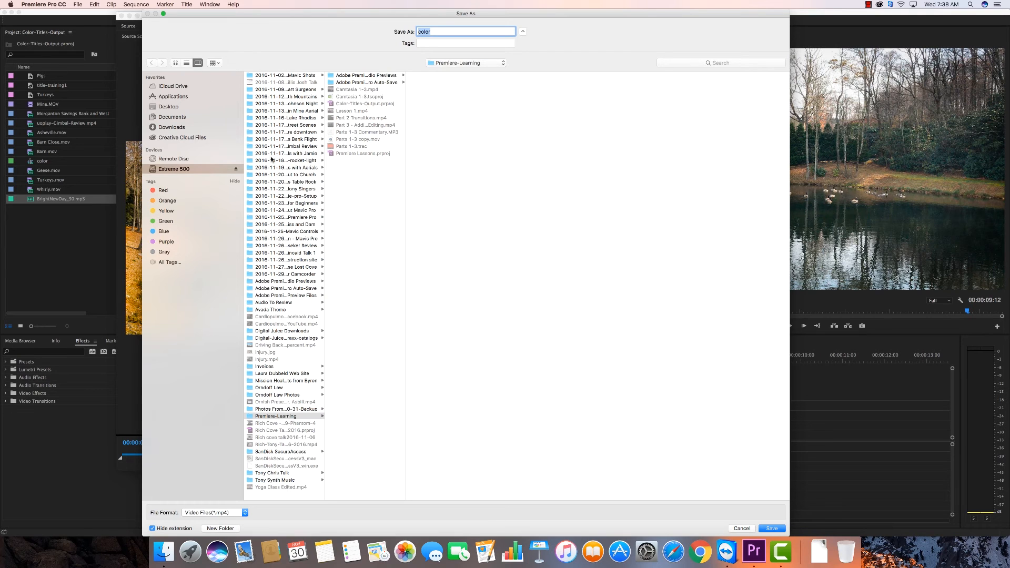
{"action": "left_click", "coordinate": [772, 528]}
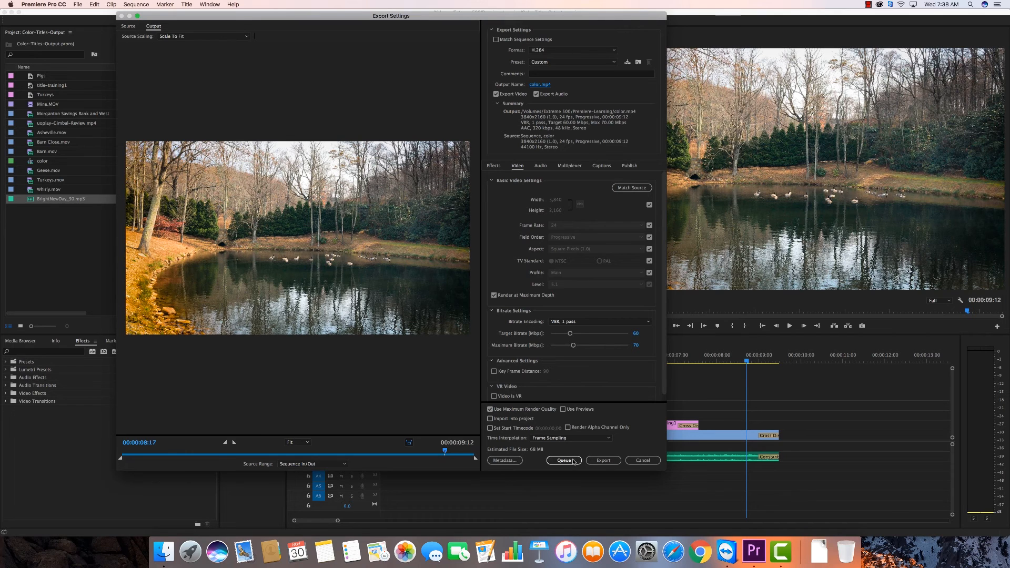
{"action": "left_click", "coordinate": [603, 461]}
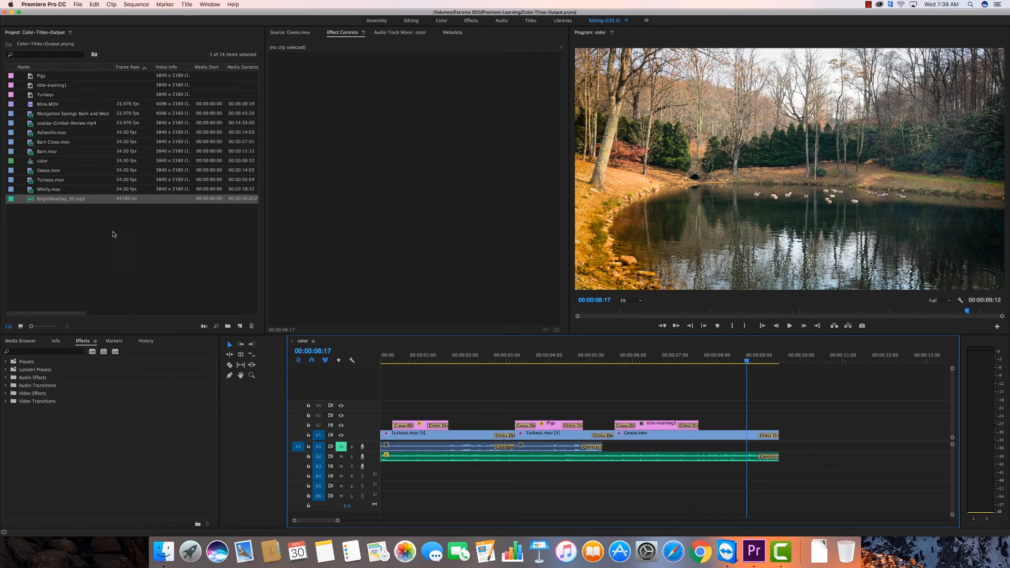
Import the exported color.mp4 into the project, listing the Premiere-Learning folder's files by newest modification date to find it
{"action": "double_click", "coordinate": [84, 232]}
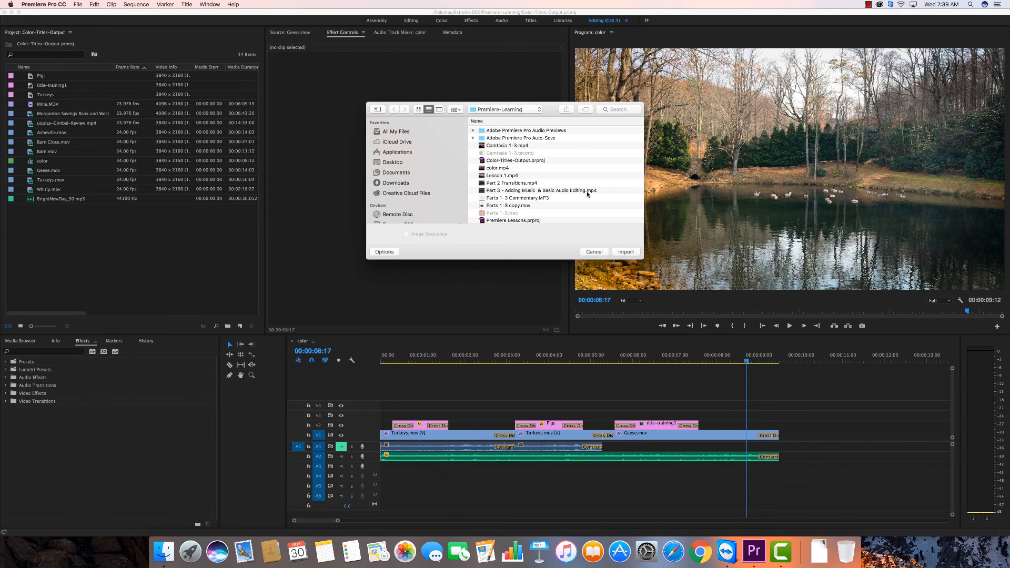
{"action": "left_click_drag", "start_coordinate": [643, 259], "coordinate": [719, 300]}
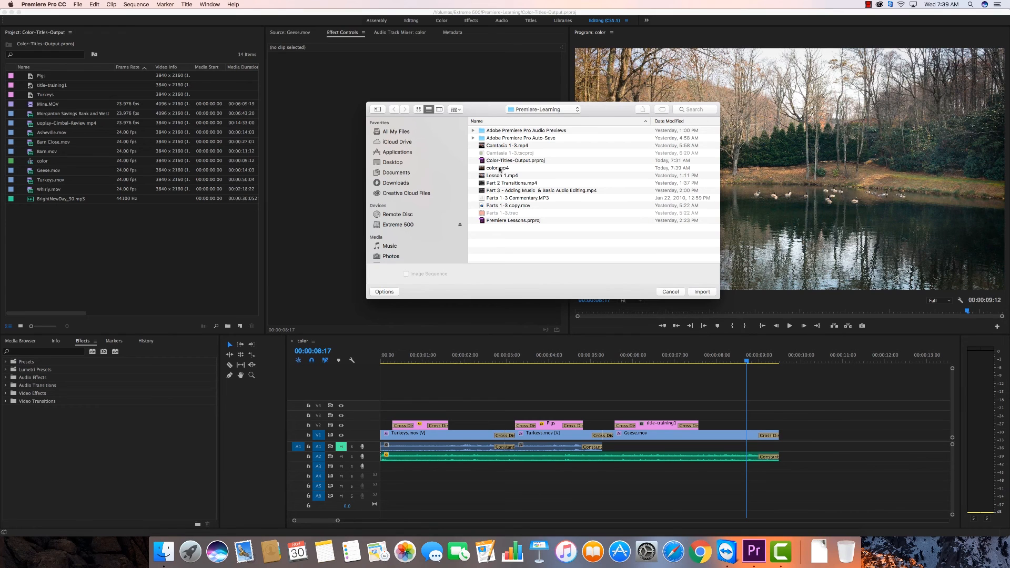
{"action": "left_click", "coordinate": [670, 122]}
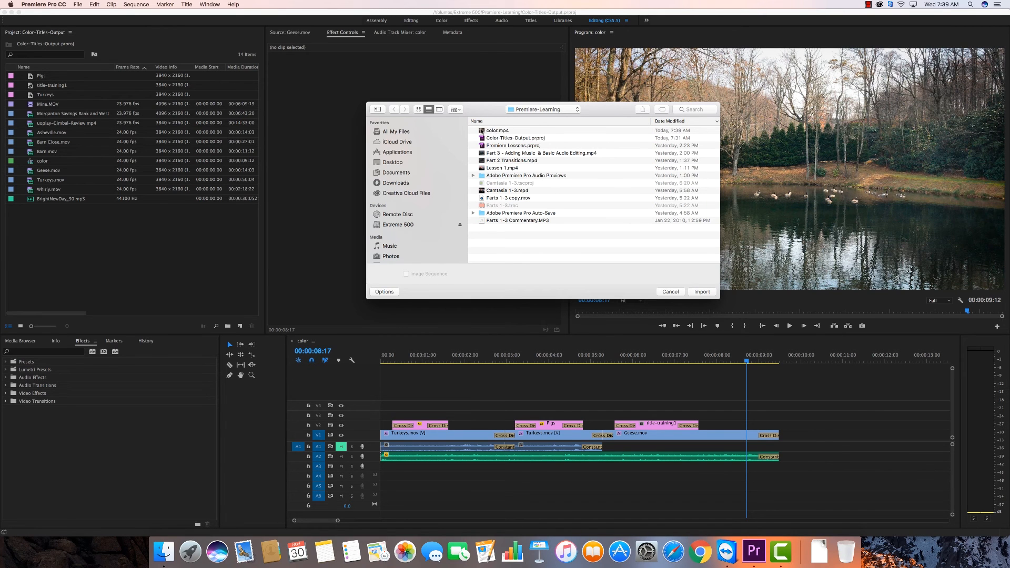
{"action": "left_click", "coordinate": [487, 132]}
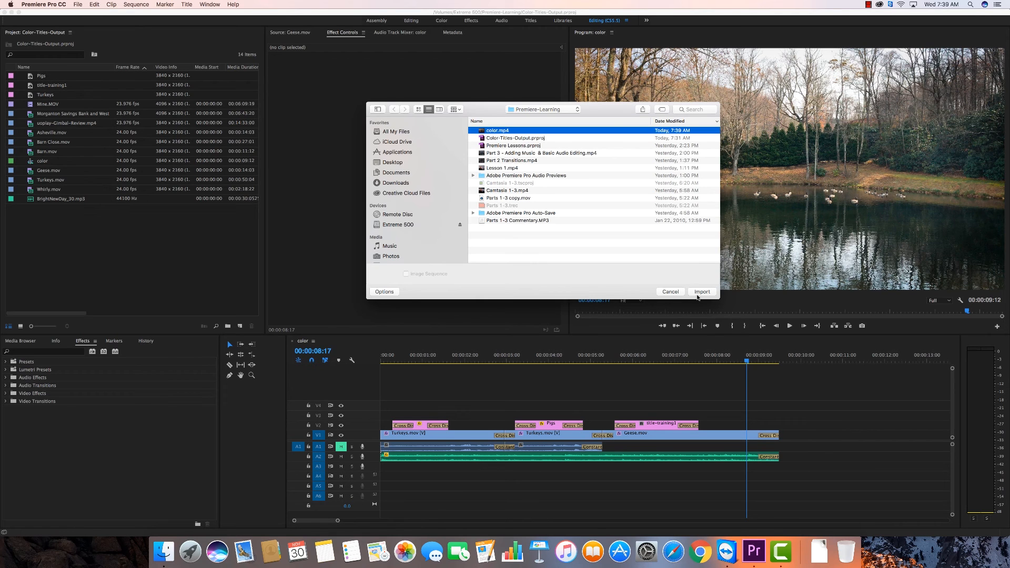
{"action": "left_click", "coordinate": [702, 292]}
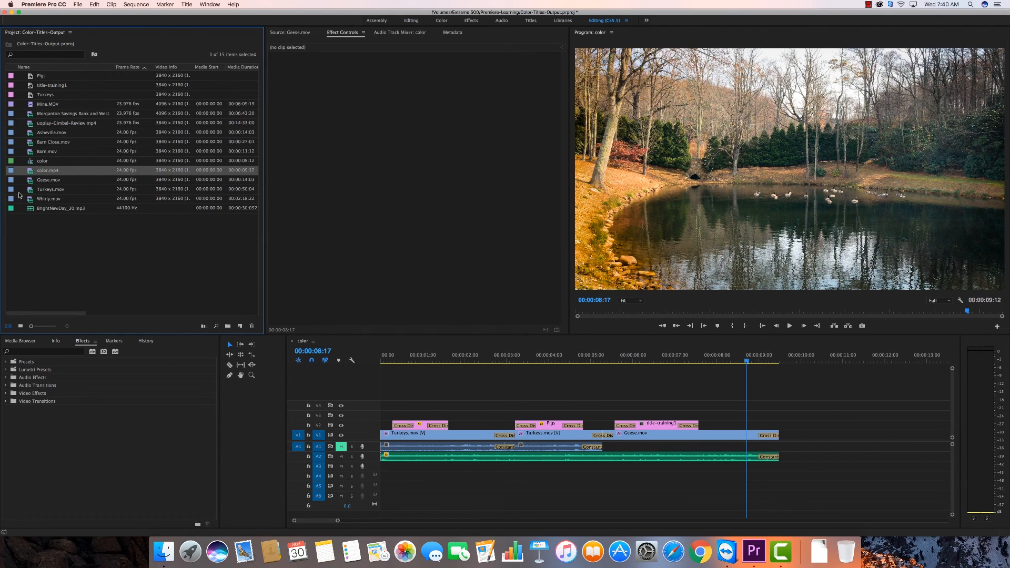
Play the imported color.mp4 in a maximized Source monitor at Full playback resolution, then restore the workspace layout
{"action": "double_click", "coordinate": [31, 172]}
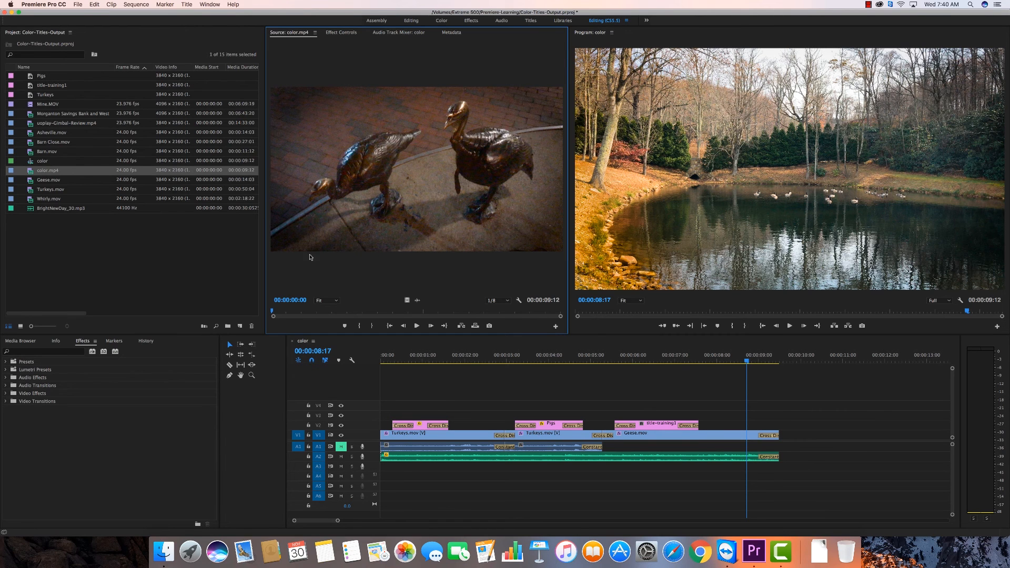
{"action": "left_click", "coordinate": [644, 42]}
{"action": "left_click", "coordinate": [477, 54]}
{"action": "key", "text": "grave"}
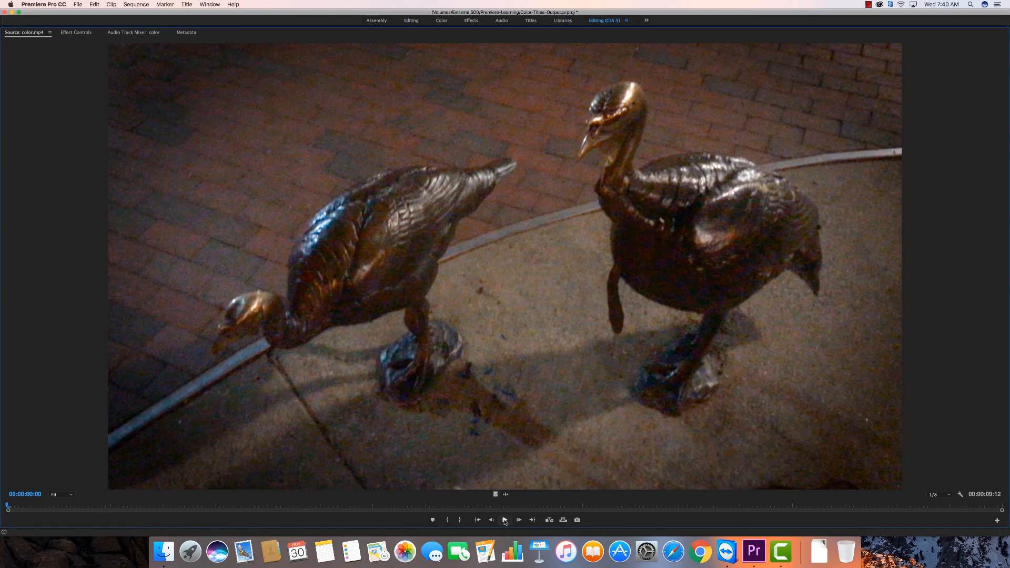
{"action": "left_click", "coordinate": [944, 494]}
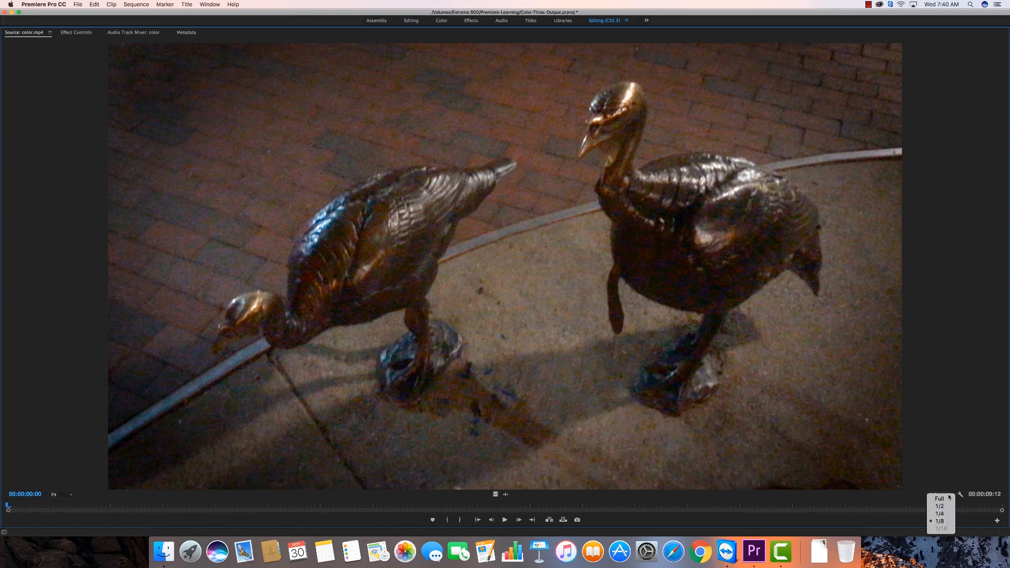
{"action": "left_click", "coordinate": [941, 500]}
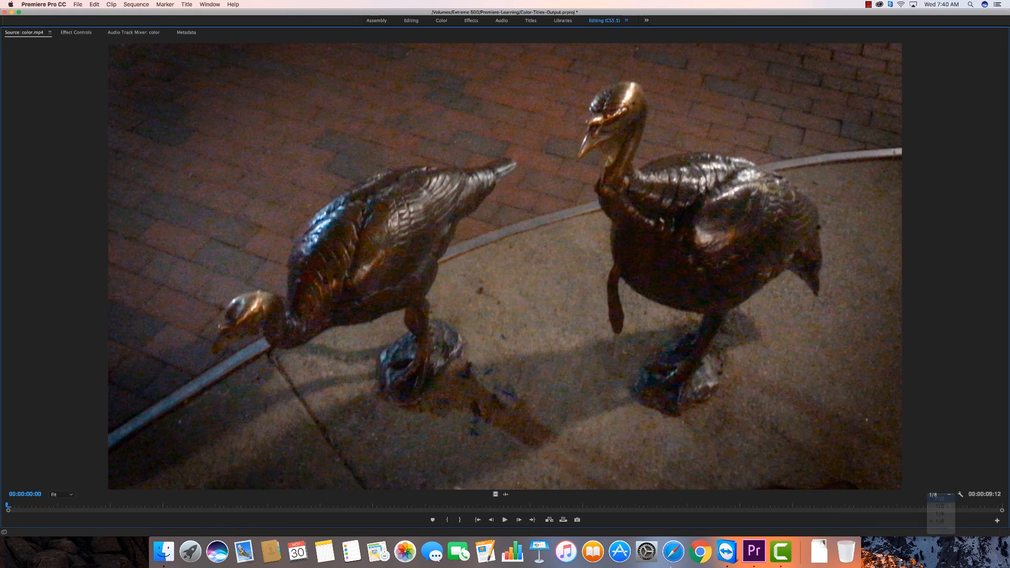
{"action": "left_click", "coordinate": [504, 521]}
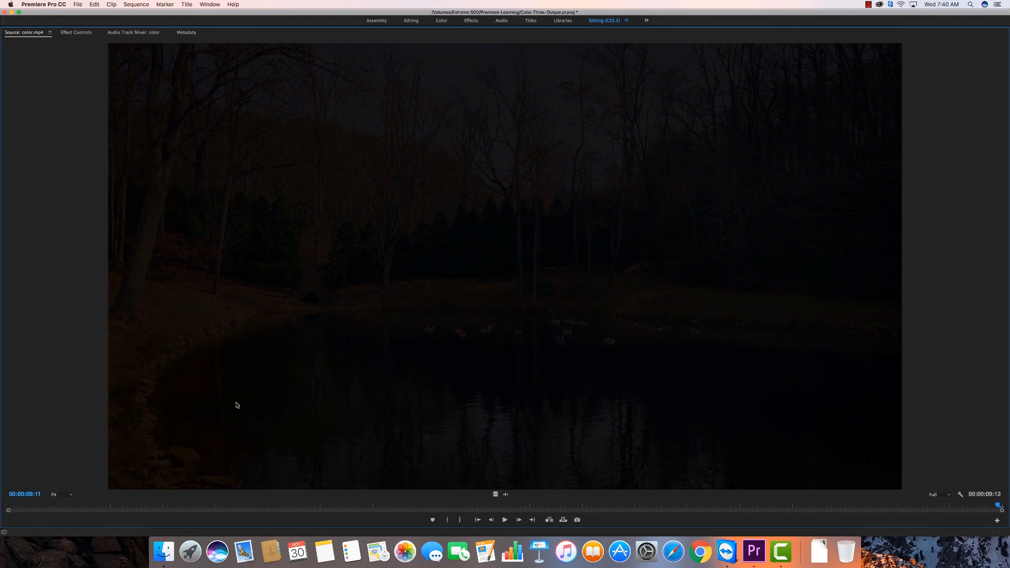
{"action": "key", "text": "grave"}
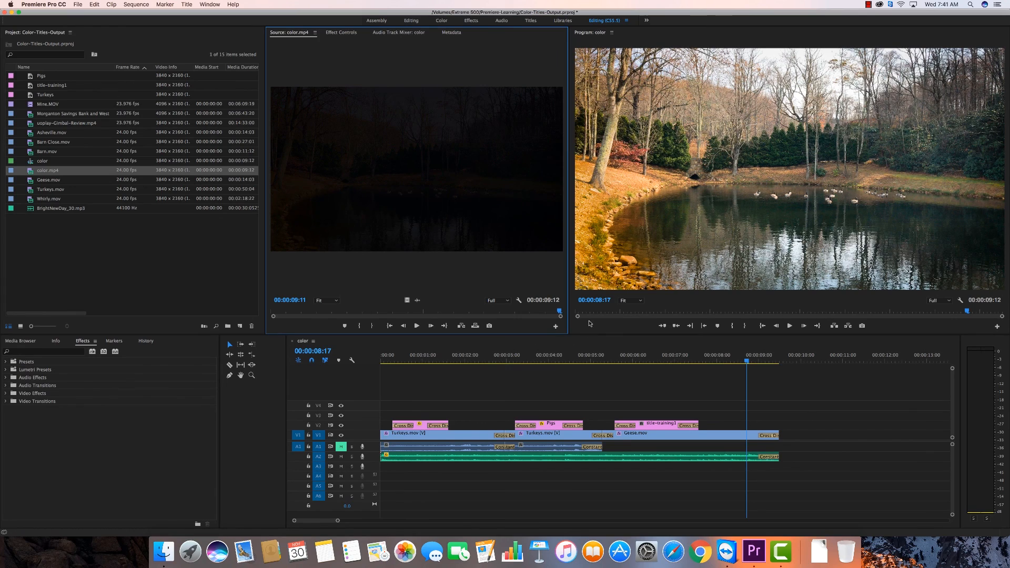
Switch to Finder and open the Premiere-Learning folder on the Extreme 500 drive in list view, with its window moved aside
{"action": "left_click", "coordinate": [11, 12]}
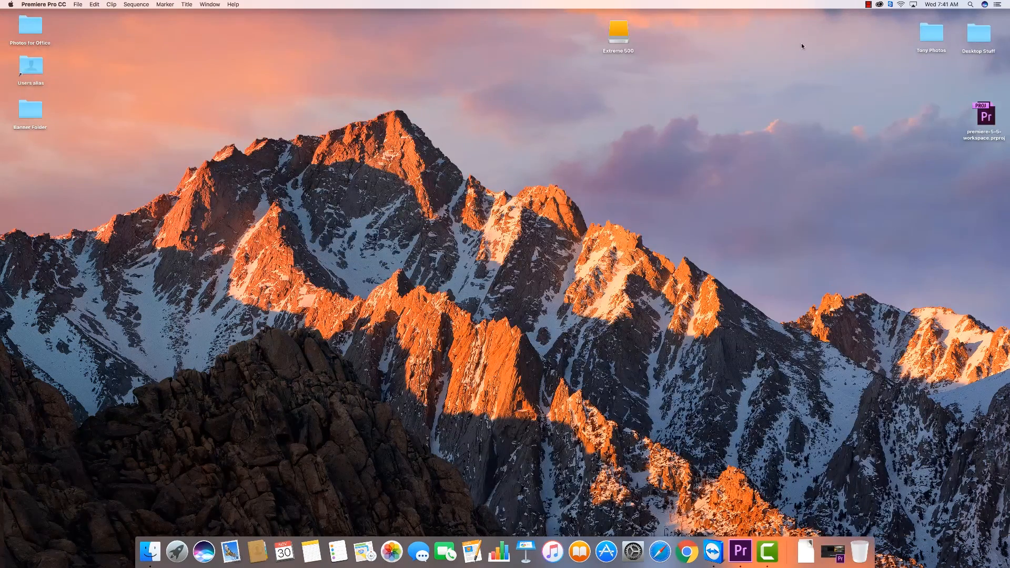
{"action": "double_click", "coordinate": [616, 34]}
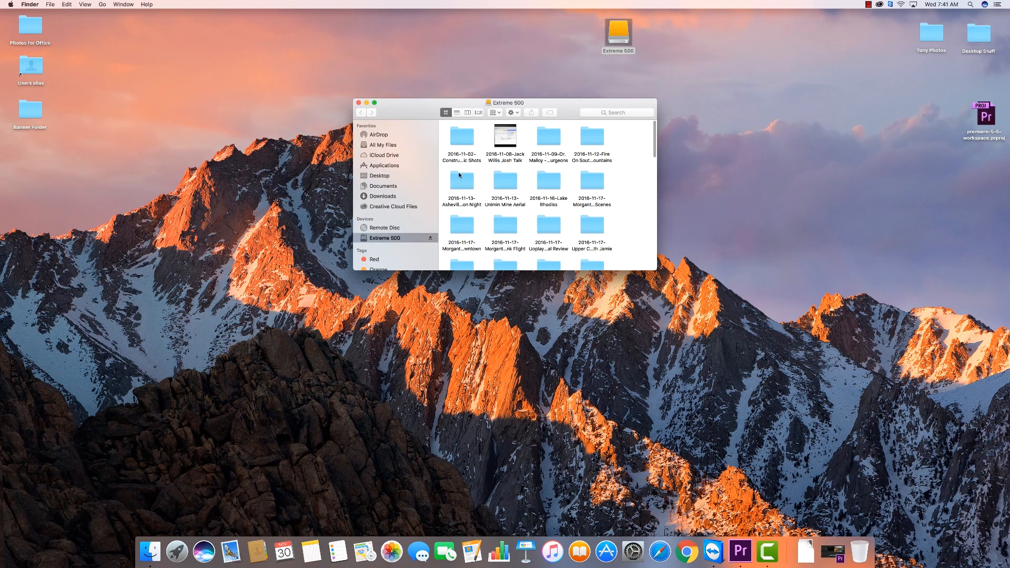
{"action": "left_click_drag", "start_coordinate": [567, 107], "coordinate": [647, 89]}
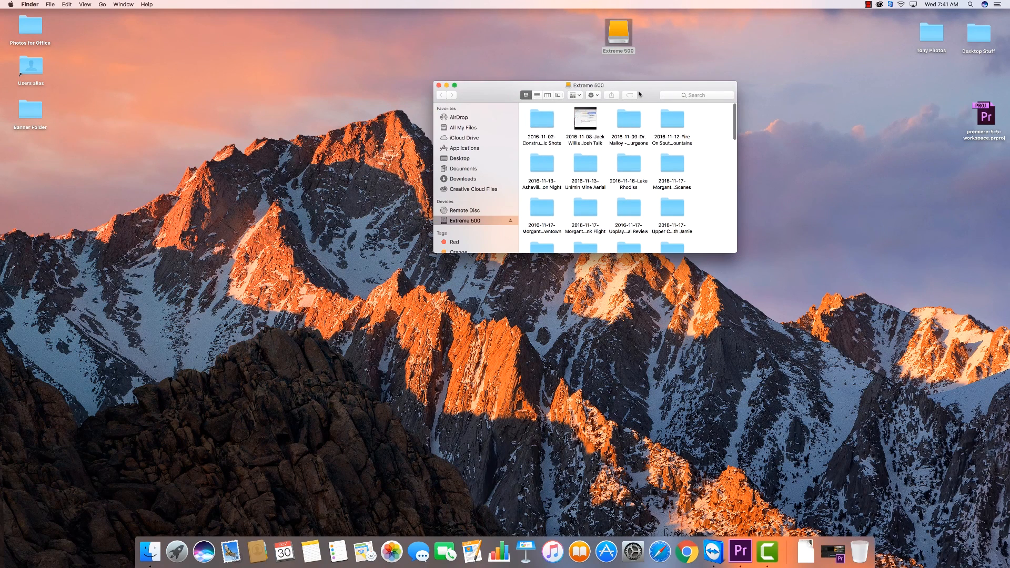
{"action": "left_click", "coordinate": [536, 95]}
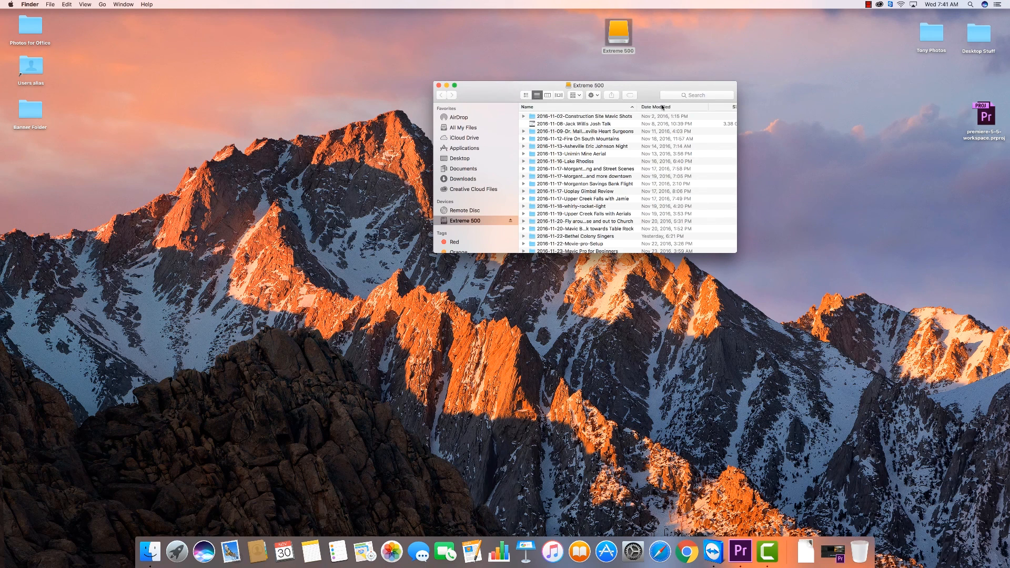
{"action": "left_click", "coordinate": [661, 107]}
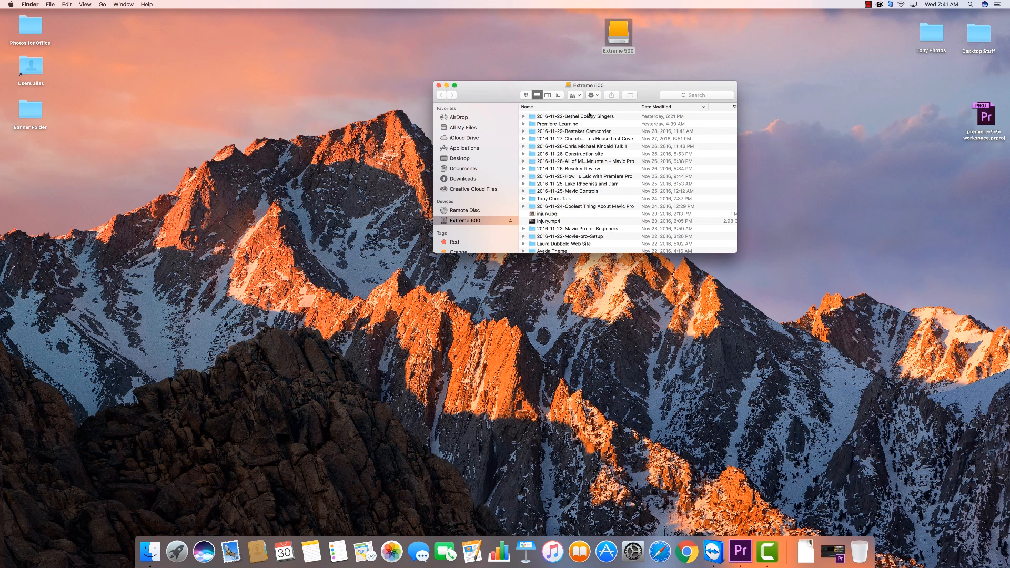
{"action": "double_click", "coordinate": [532, 125]}
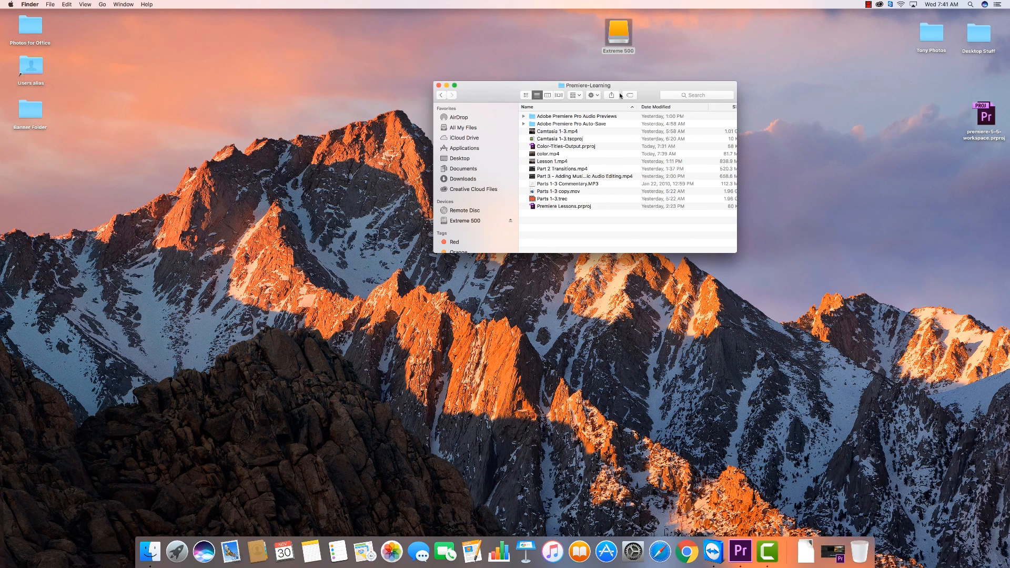
{"action": "left_click_drag", "start_coordinate": [632, 87], "coordinate": [779, 92]}
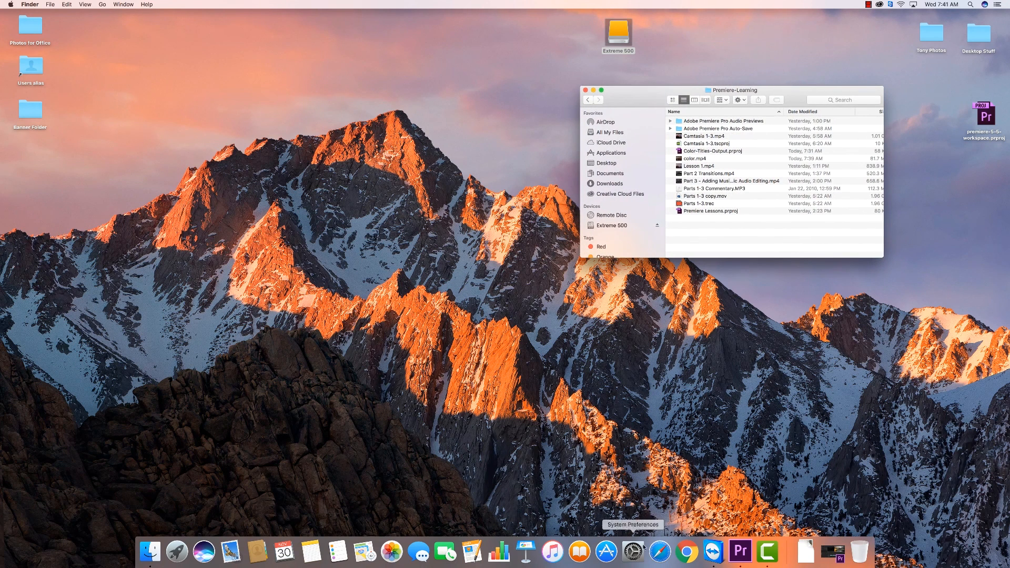
Switch to Chrome and open YouTube's upload page, placing the browser window so the Finder window stays reachable
{"action": "left_click", "coordinate": [687, 551]}
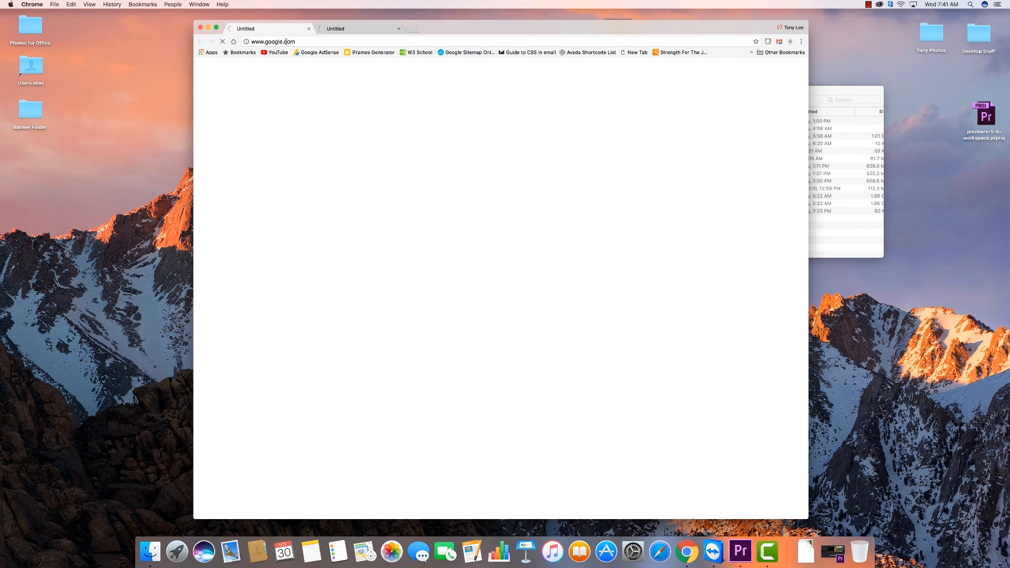
{"action": "left_click", "coordinate": [277, 53]}
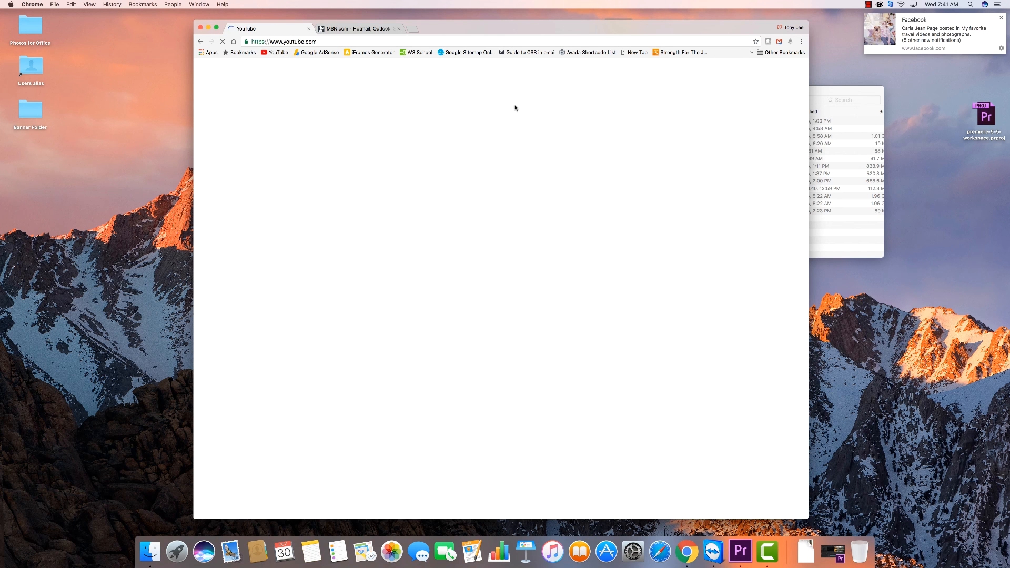
{"action": "left_click", "coordinate": [745, 70]}
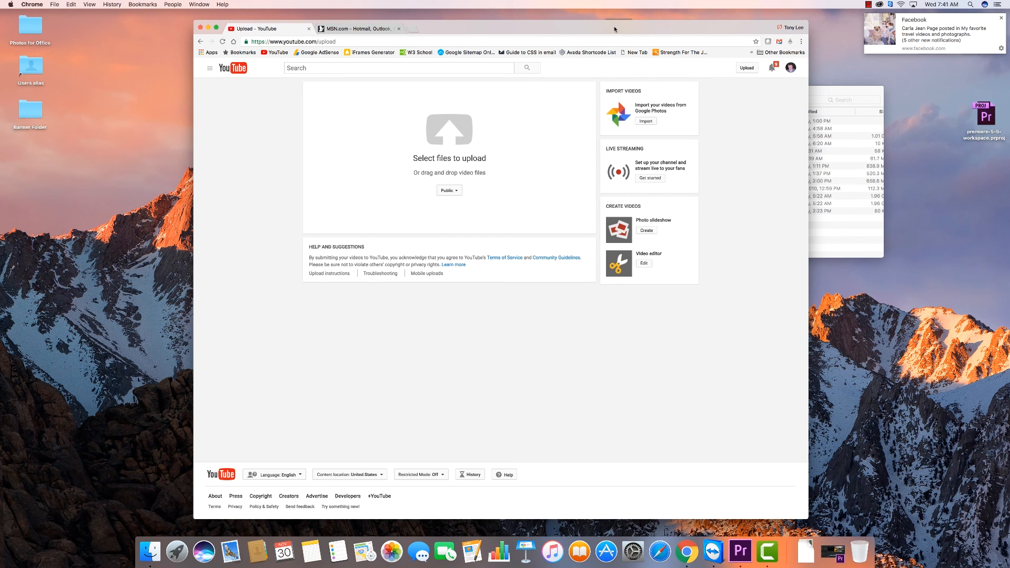
{"action": "left_click_drag", "start_coordinate": [614, 27], "coordinate": [552, 27]}
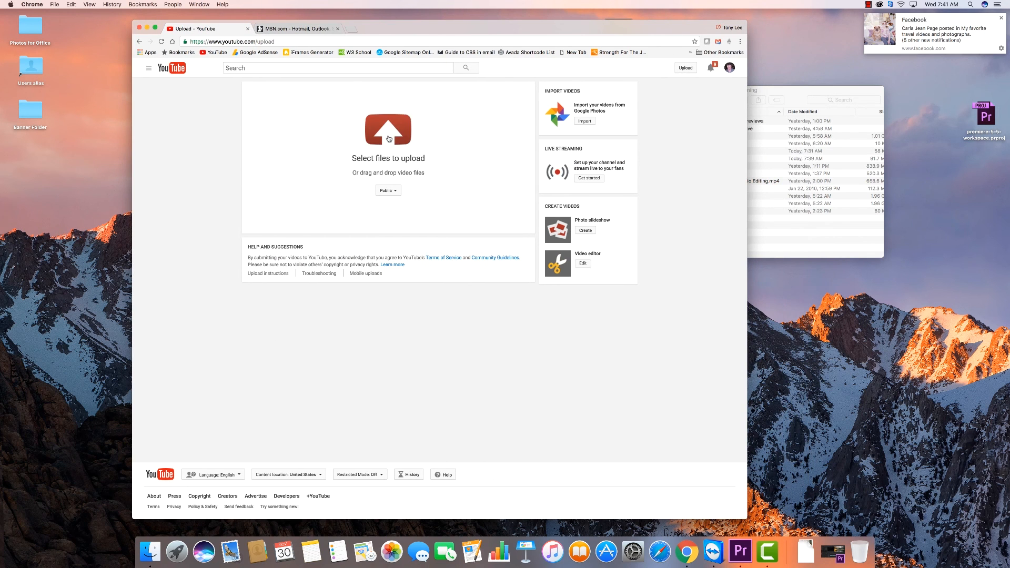
Try to bring color.mp4 from the Premiere-Learning folder to the YouTube upload area
{"action": "left_click", "coordinate": [787, 95]}
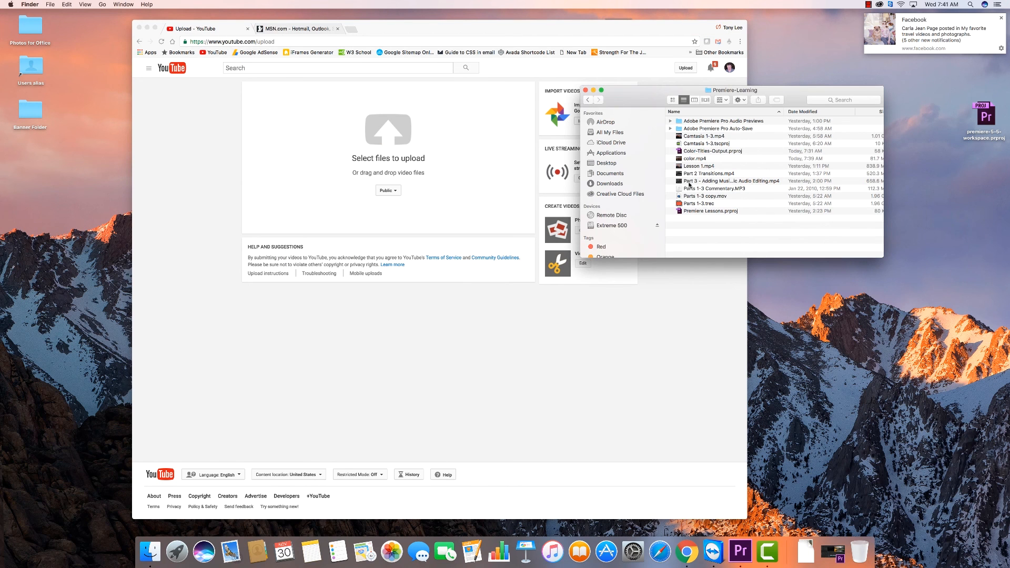
{"action": "left_click_drag", "start_coordinate": [679, 159], "coordinate": [389, 167]}
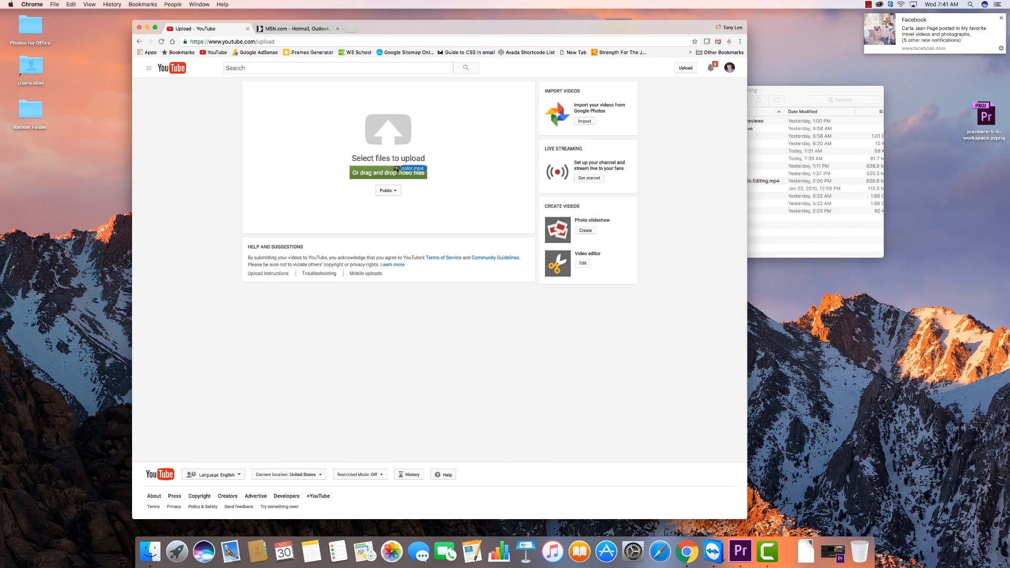
{"action": "left_click", "coordinate": [754, 233]}
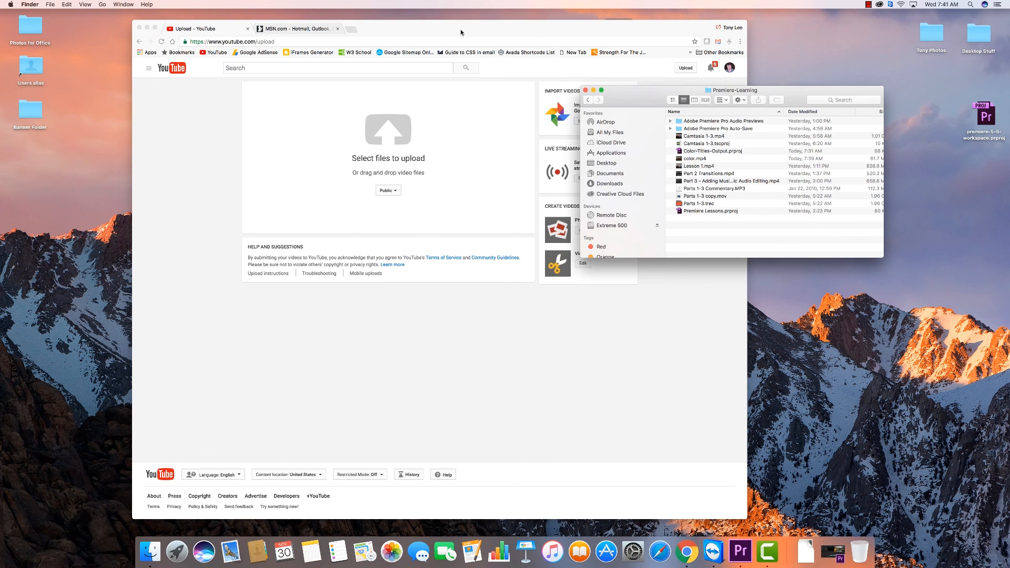
{"action": "left_click_drag", "start_coordinate": [462, 30], "coordinate": [466, 27]}
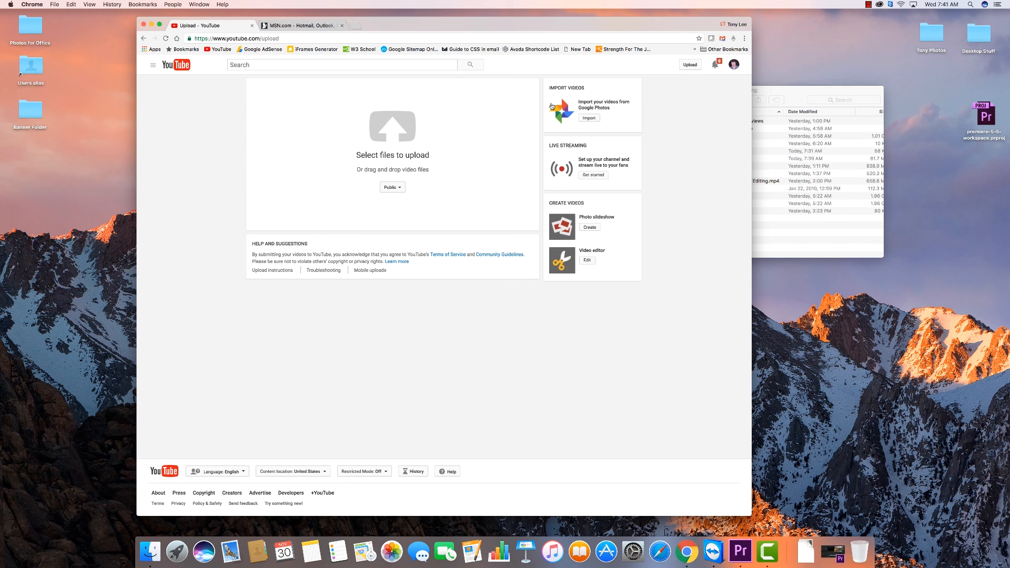